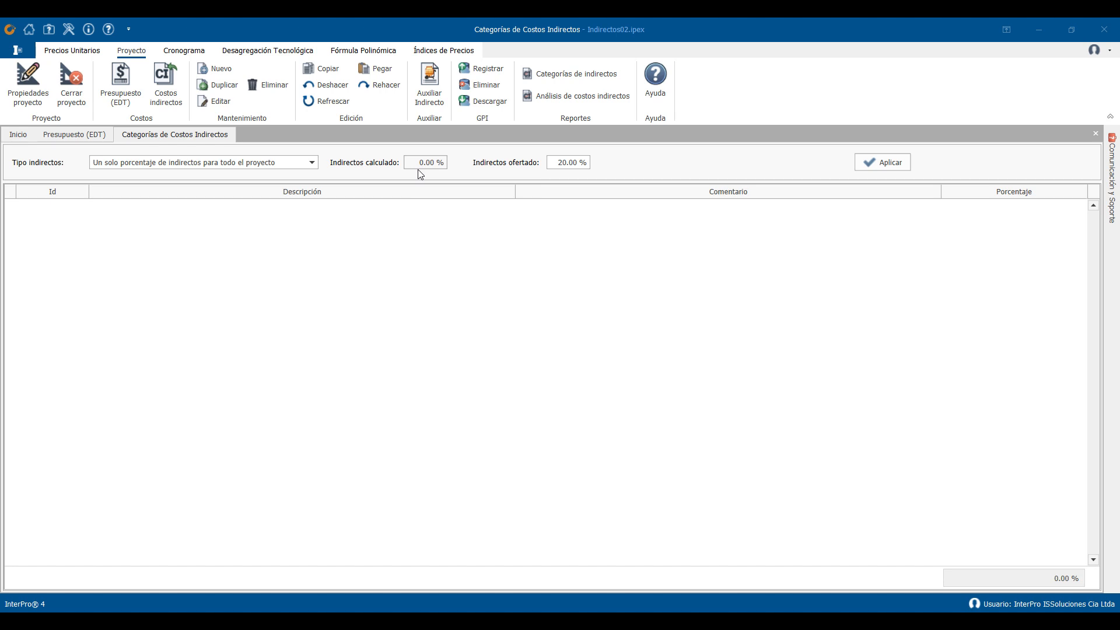
# - Set the indirect cost type to "Combinación de indirectos para componentes del APU y presupuesto" and start a category "Gastos Administrativos" at 8%
pyautogui.click(309, 164)
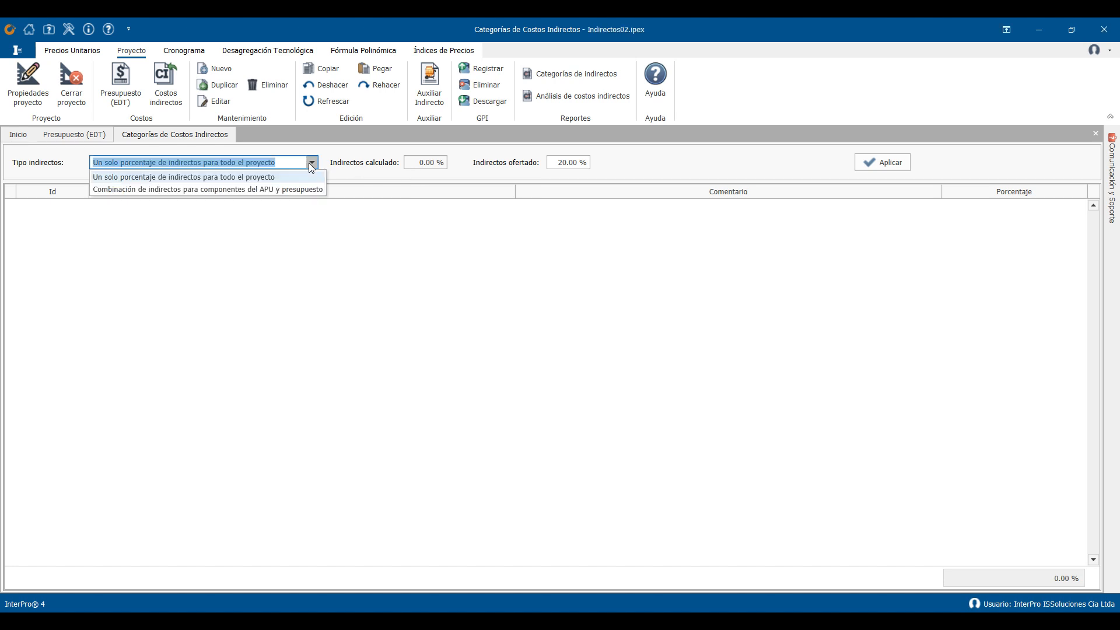
pyautogui.click(166, 188)
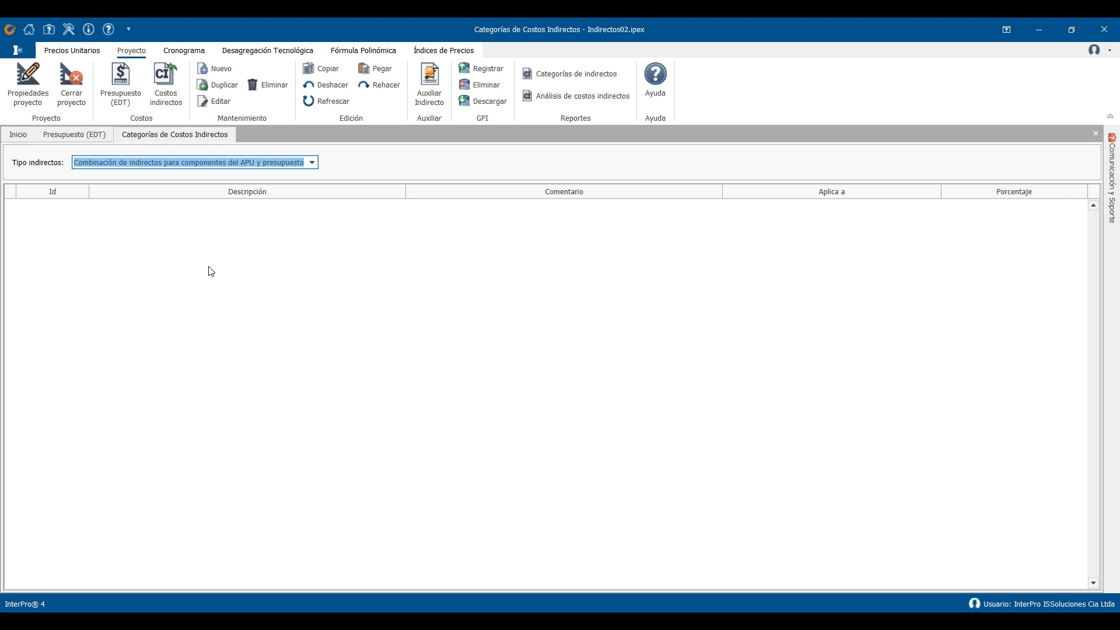
pyautogui.click(211, 70)
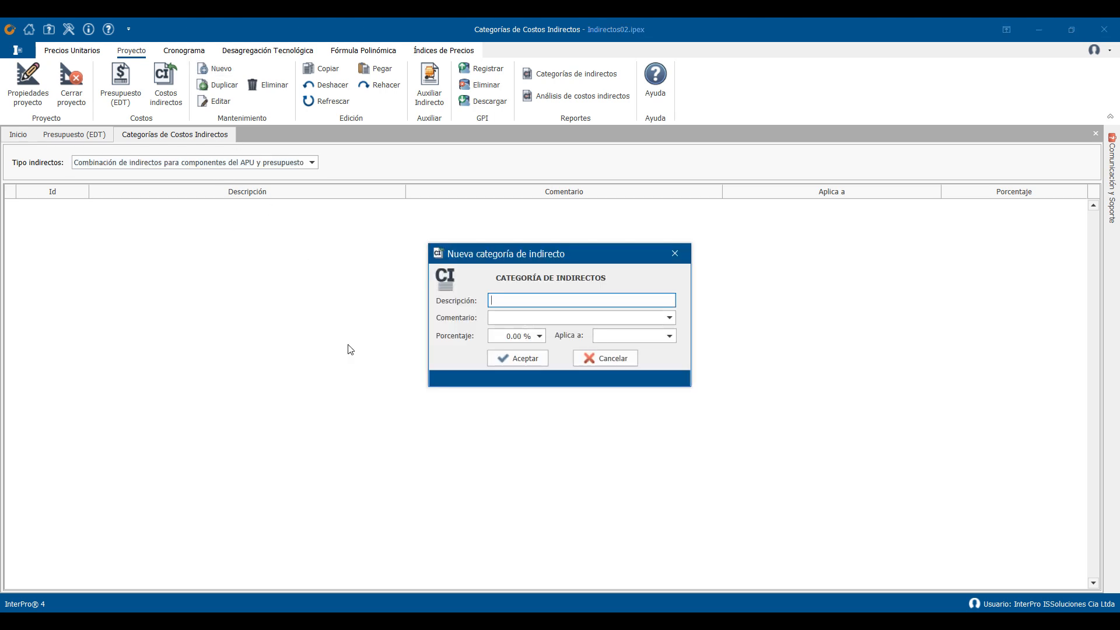
pyautogui.write('Gastos Administrativos')
pyautogui.click(500, 336)
pyautogui.write('8')
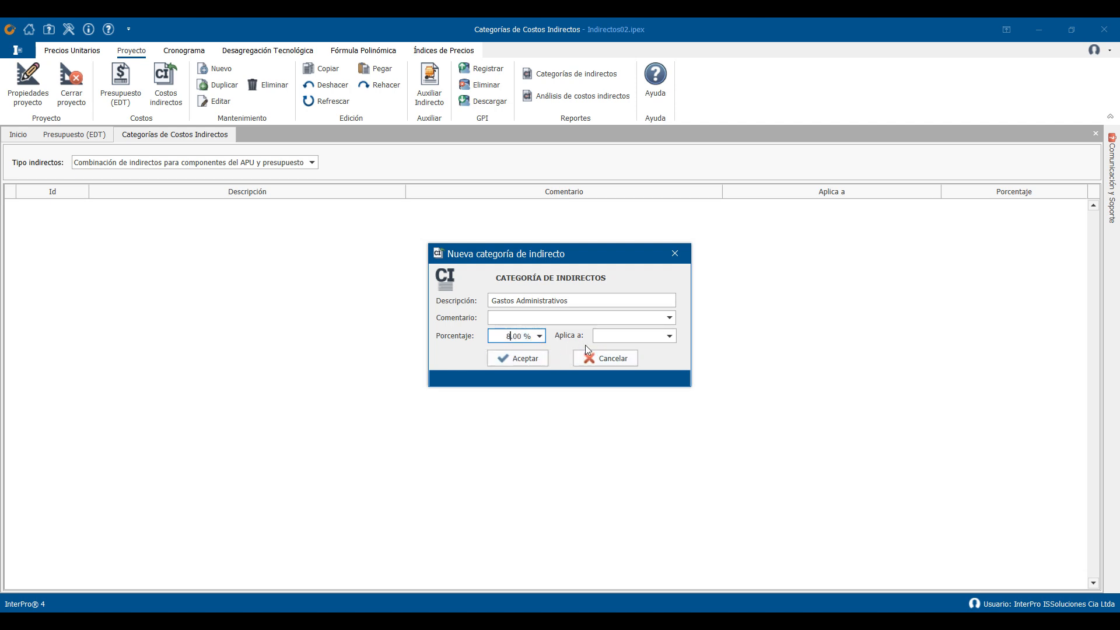
# - Apply the new category to Subtotal Equipos, Subtotal Materiales, Subtotal Transporte and Subtotal Mano de Obra, and save it
pyautogui.click(669, 336)
pyautogui.click(635, 356)
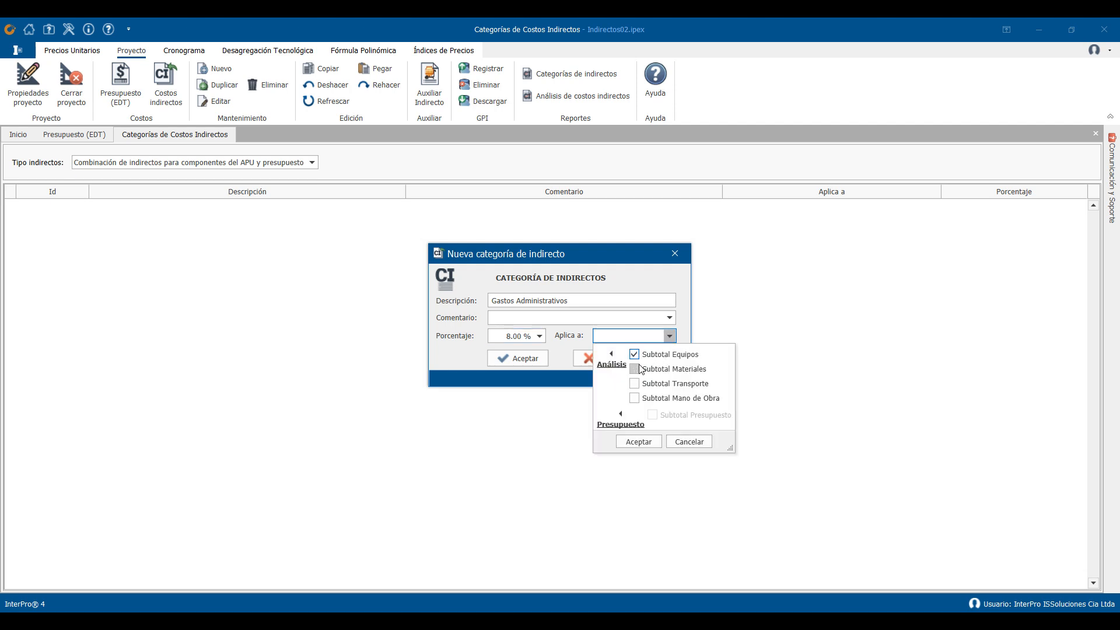
pyautogui.click(634, 370)
pyautogui.click(635, 384)
pyautogui.click(634, 396)
pyautogui.click(638, 443)
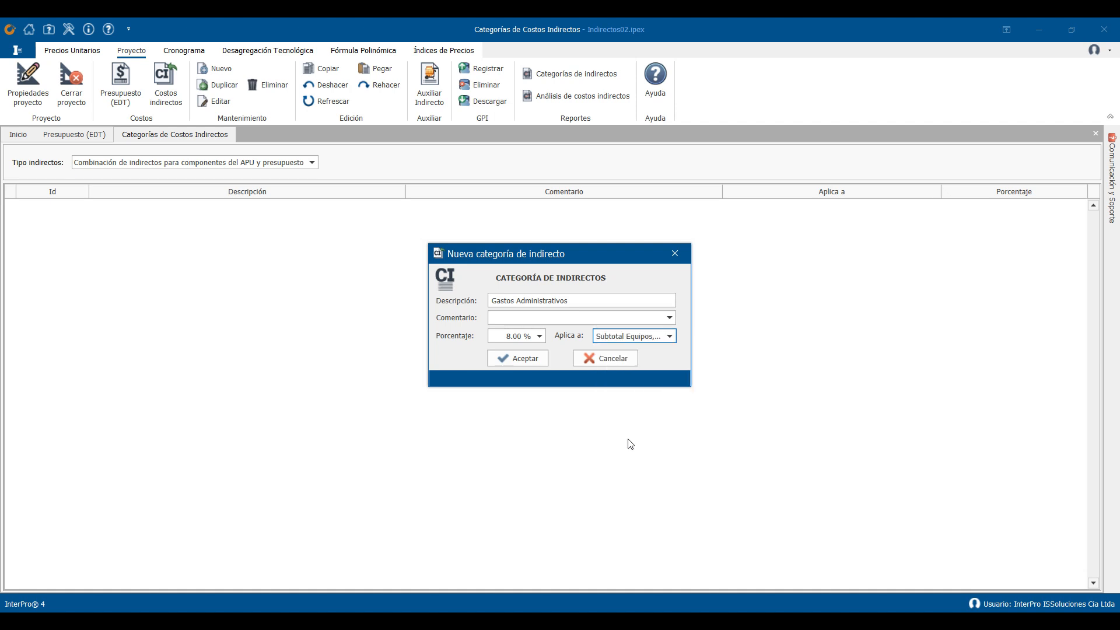
pyautogui.click(518, 358)
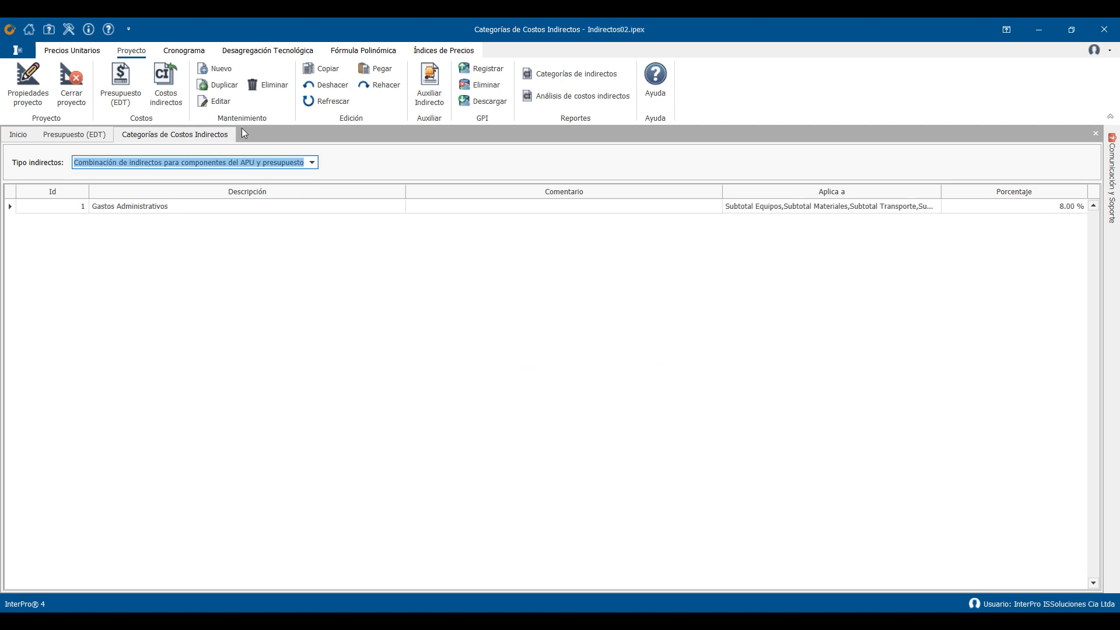
# - Add an indirect category "Utilidad" at 5% applied to Subtotal Presupuesto, and narrow the Comentario column of the category list
pyautogui.click(220, 68)
pyautogui.write('Utilidad')
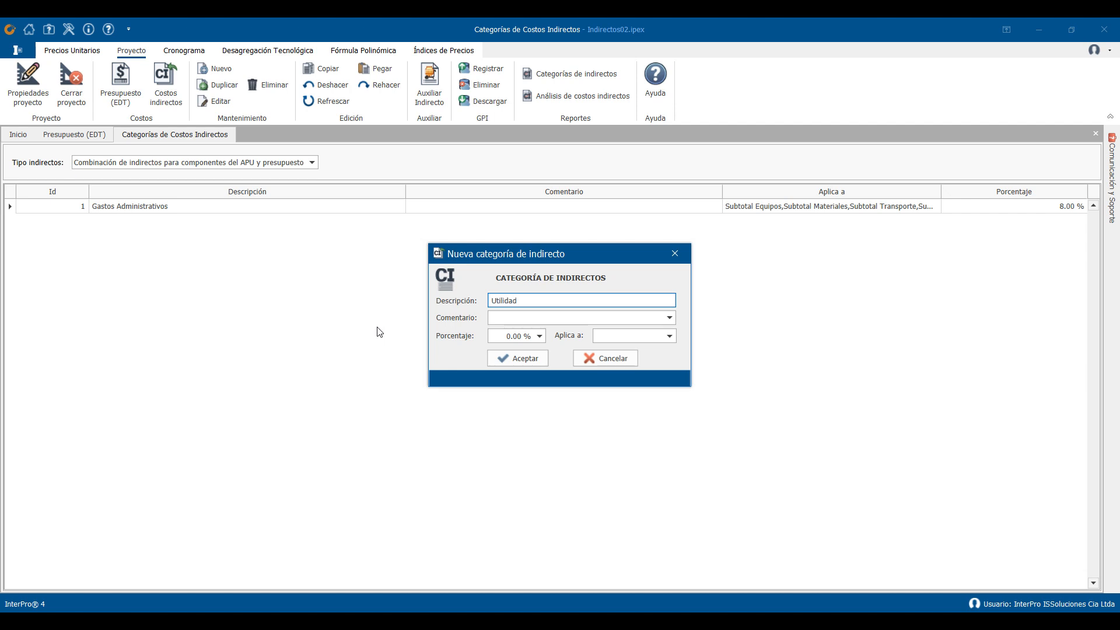
pyautogui.press('Tab')
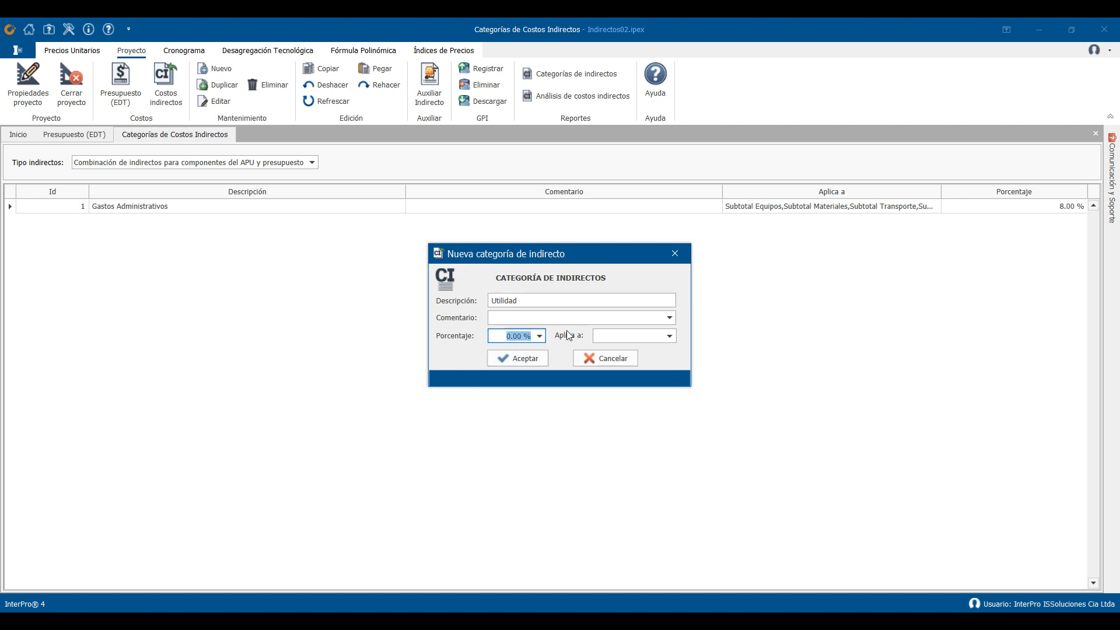
pyautogui.write('5')
pyautogui.click(655, 337)
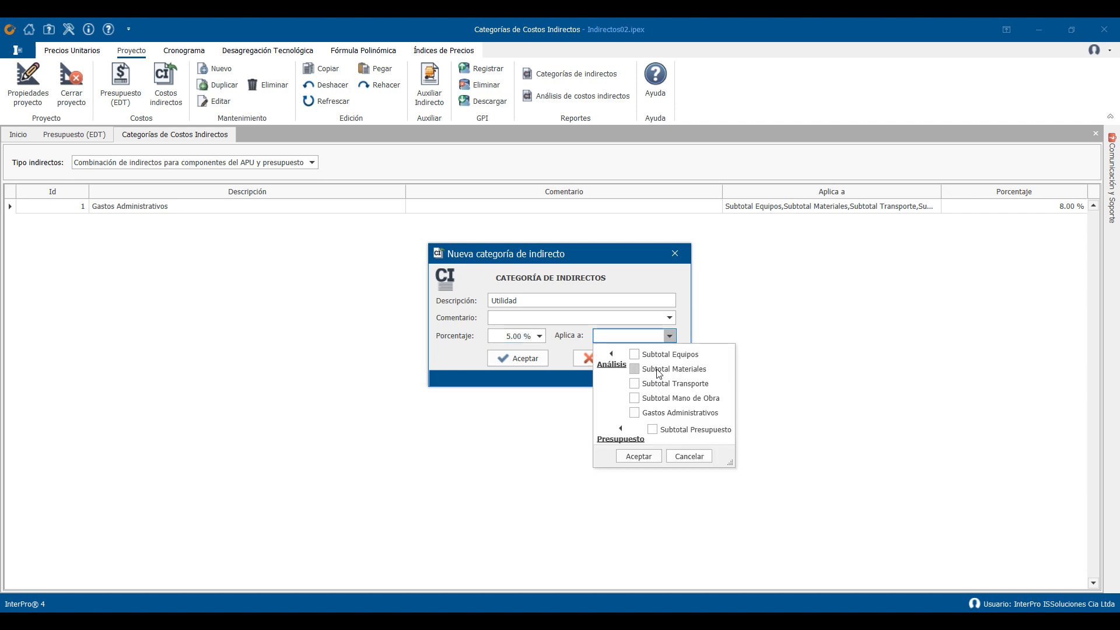
pyautogui.click(652, 429)
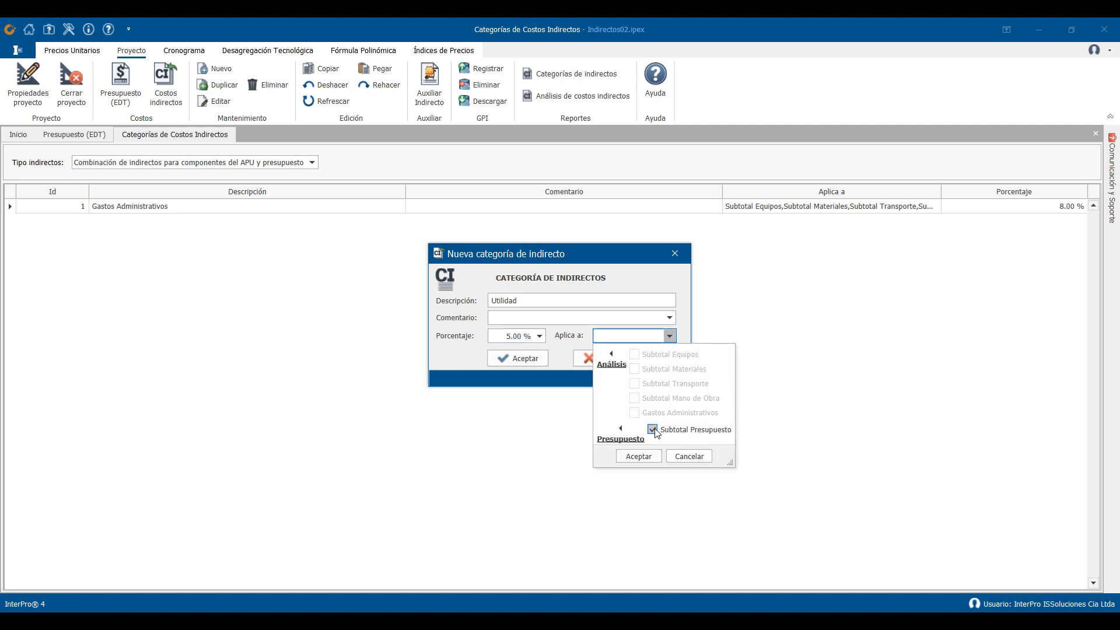
pyautogui.click(638, 457)
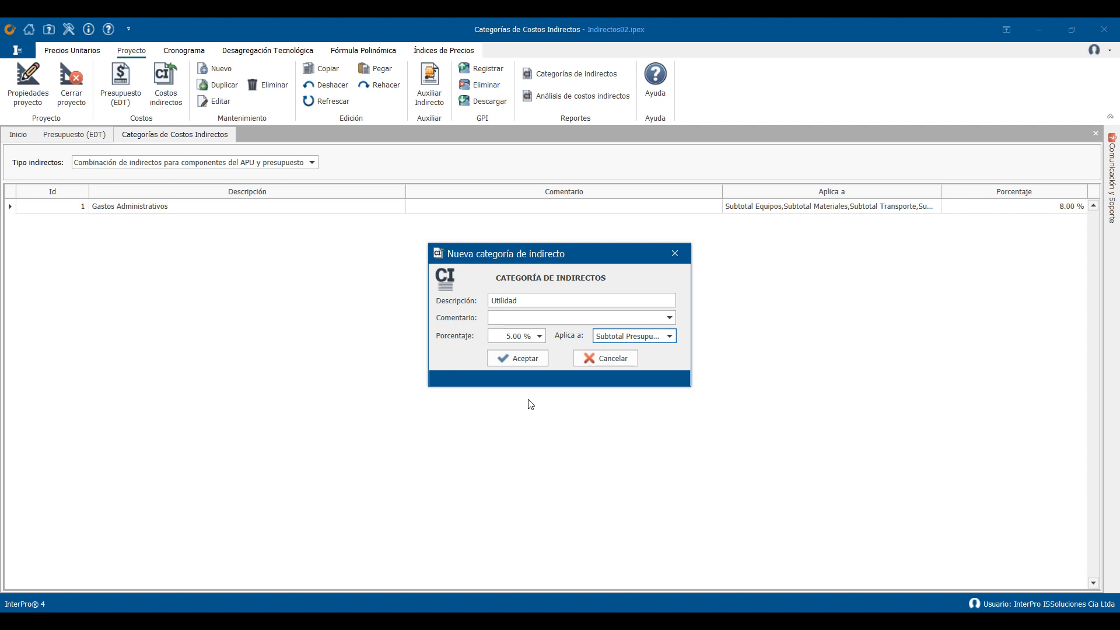
pyautogui.click(517, 360)
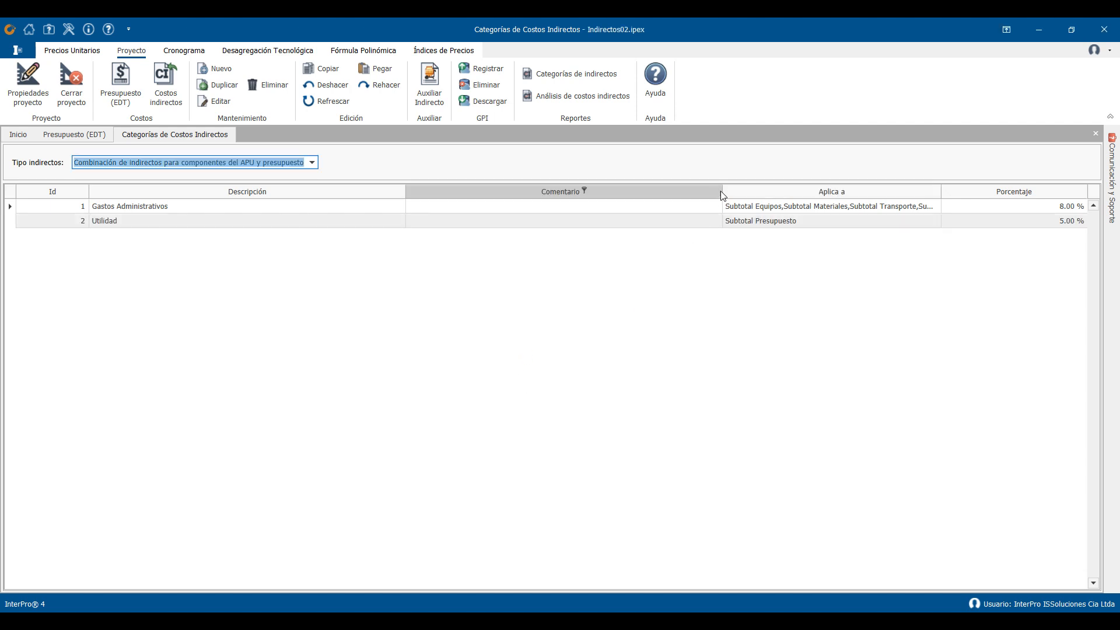
pyautogui.moveTo(720, 193); pyautogui.dragTo(651, 197)
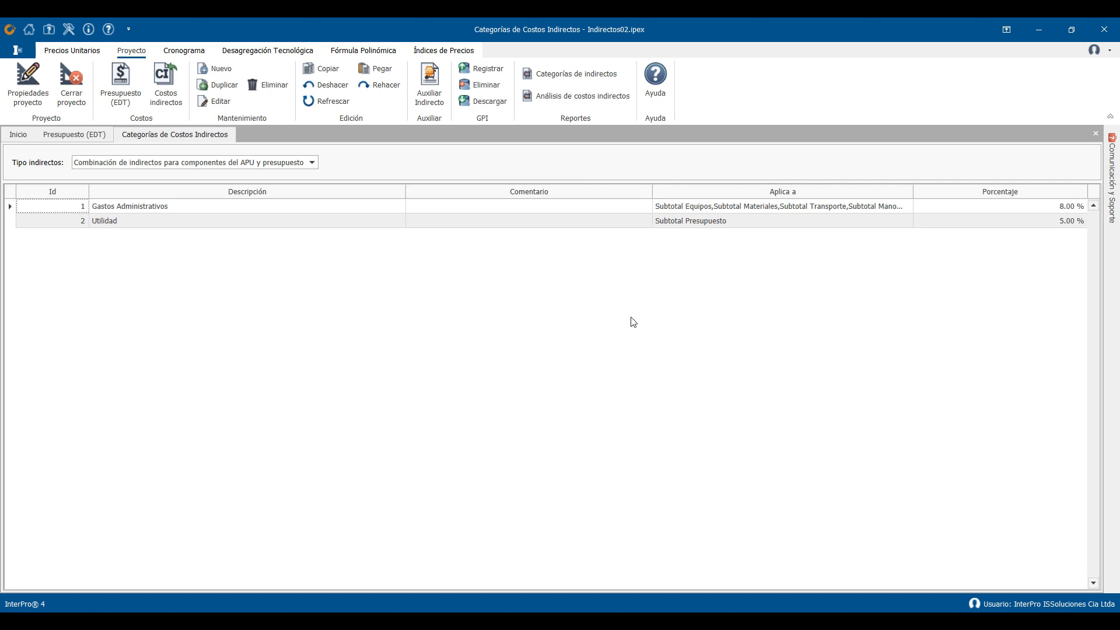
# - Add an indirect category "Cargas Sociales" at 7% applied to Subtotal Mano de Obra
pyautogui.click(220, 70)
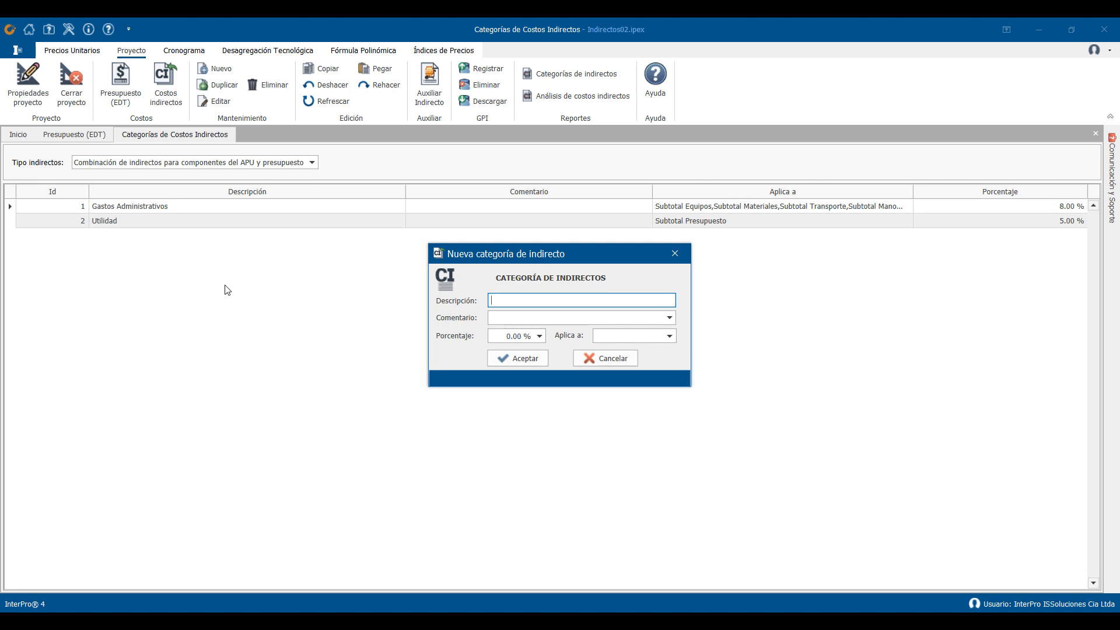
pyautogui.write('Cargas Sociales')
pyautogui.press('Tab')
pyautogui.press('Tab')
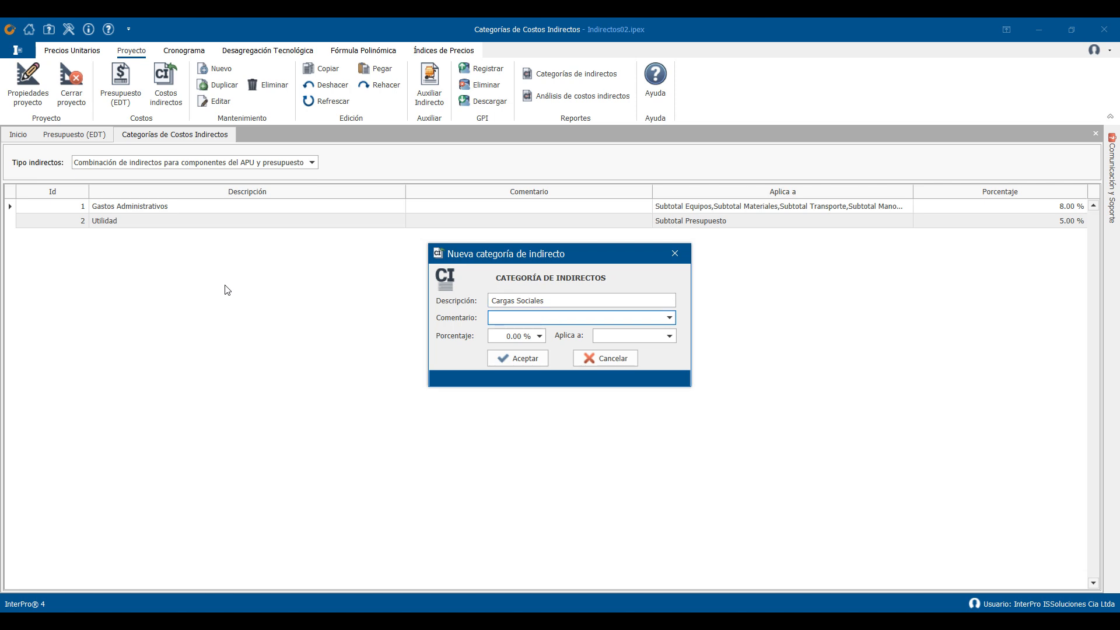
pyautogui.write('7')
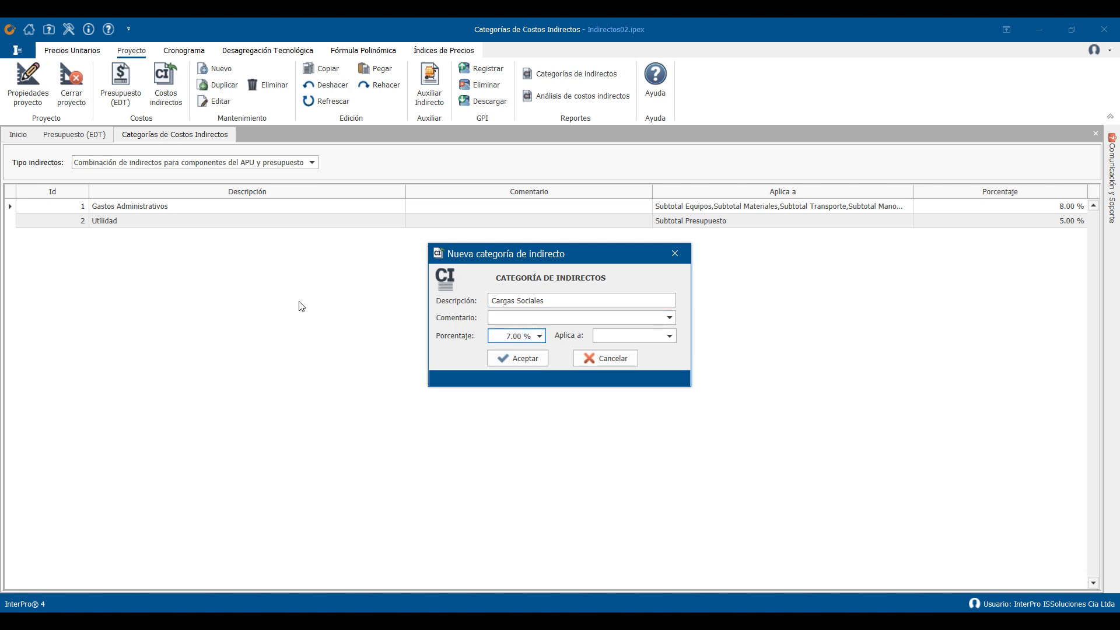
pyautogui.click(661, 338)
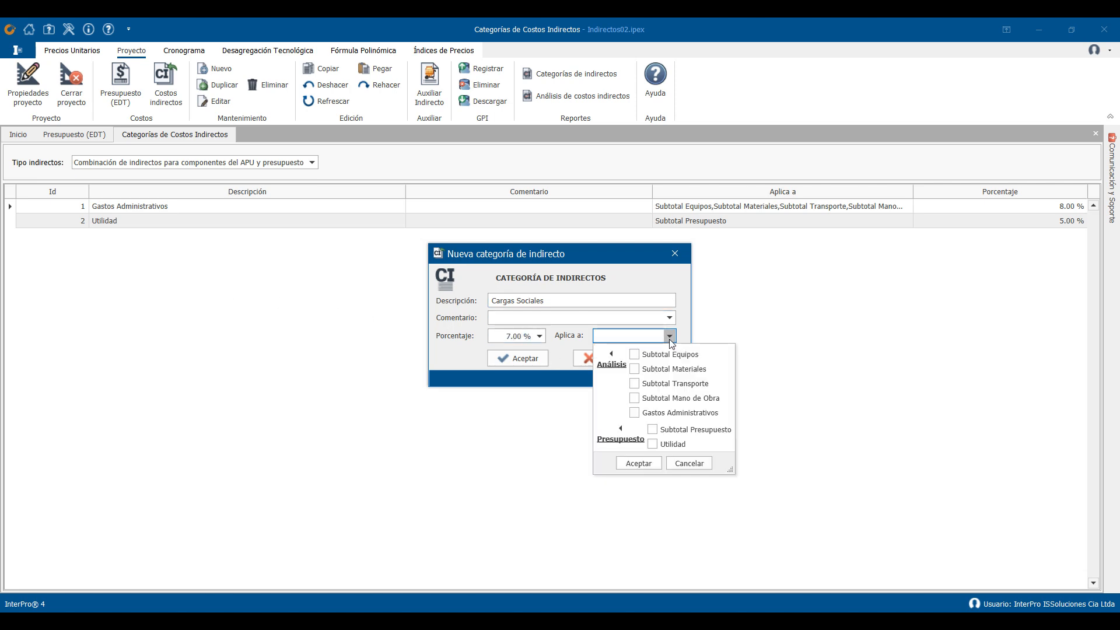
pyautogui.click(635, 399)
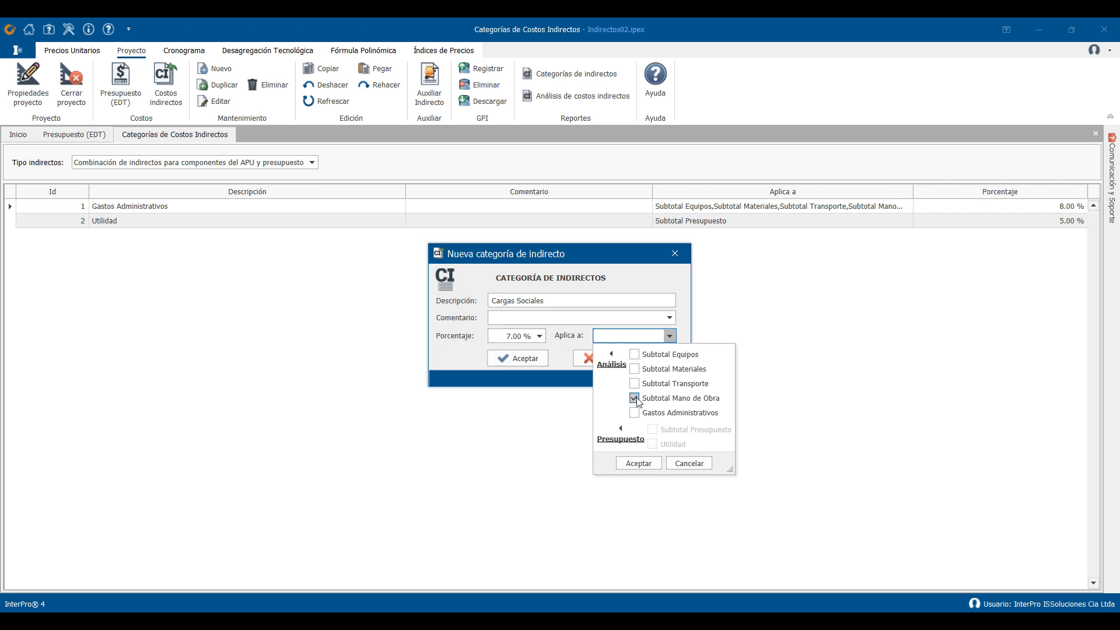
pyautogui.click(637, 464)
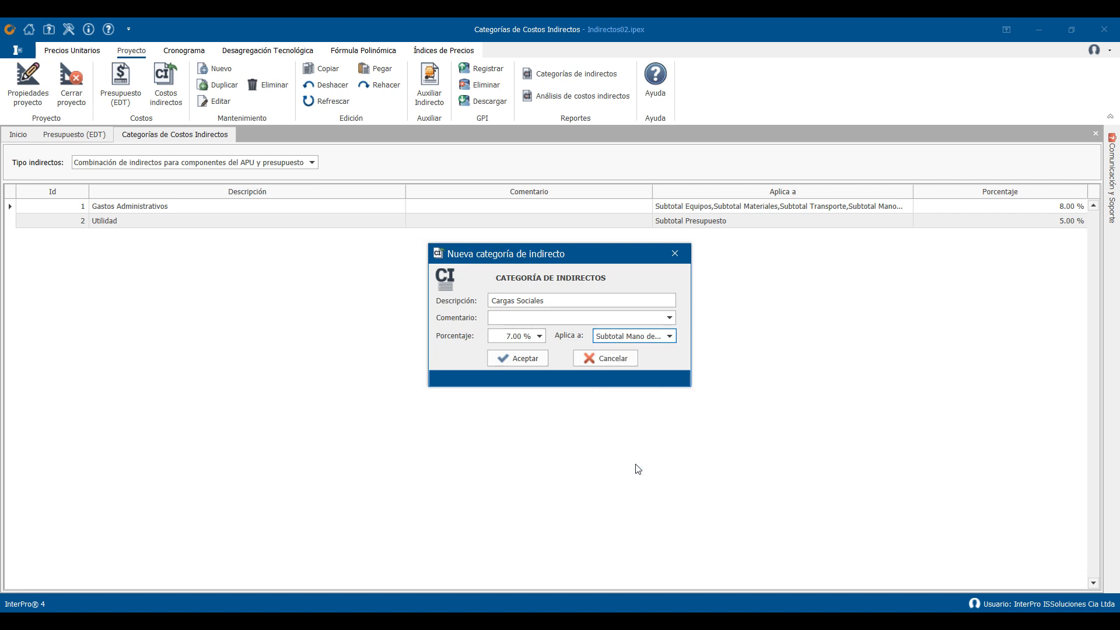
pyautogui.click(523, 363)
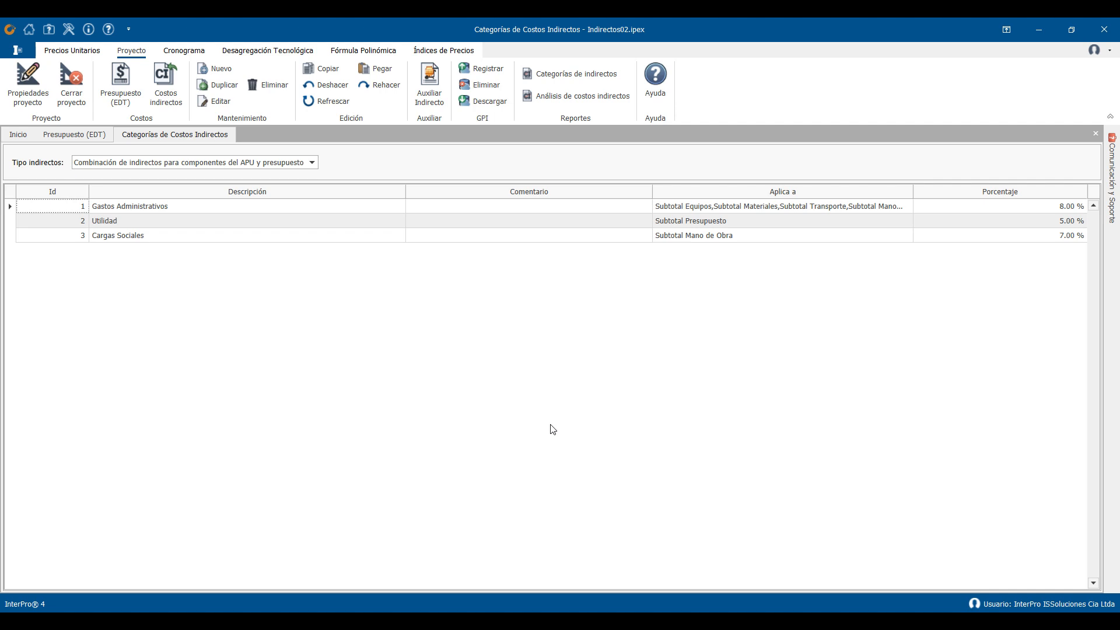
# - Compare the indirect cost categories with the indirects listed in the project budget, checking the Utilidad percentage and value
pyautogui.click(906, 235)
pyautogui.moveTo(86, 140); pyautogui.dragTo(188, 135)
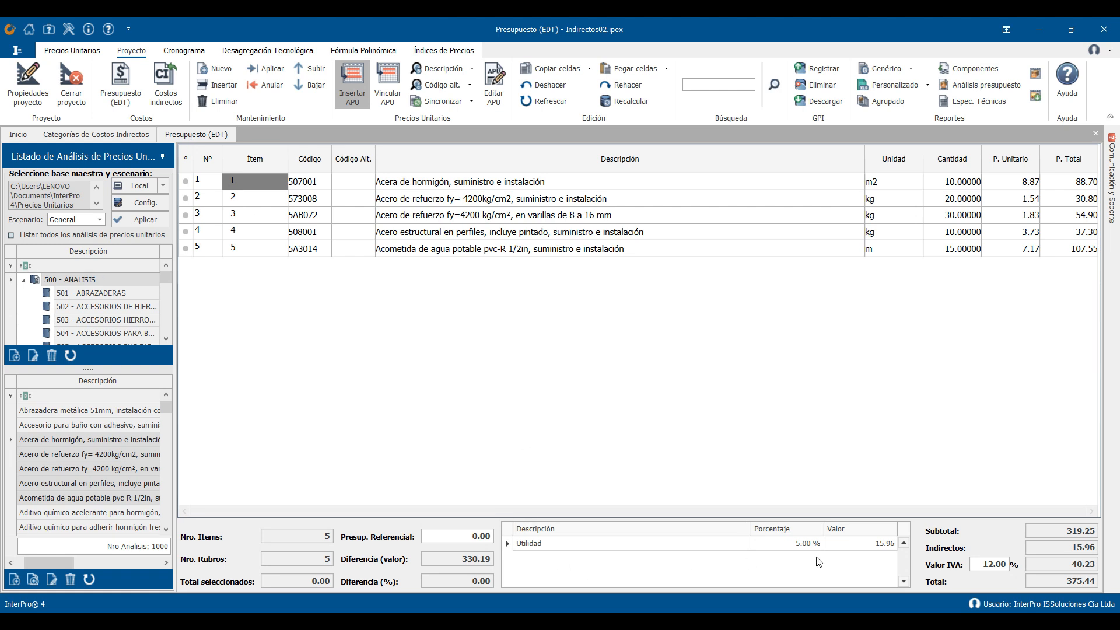
pyautogui.click(140, 140)
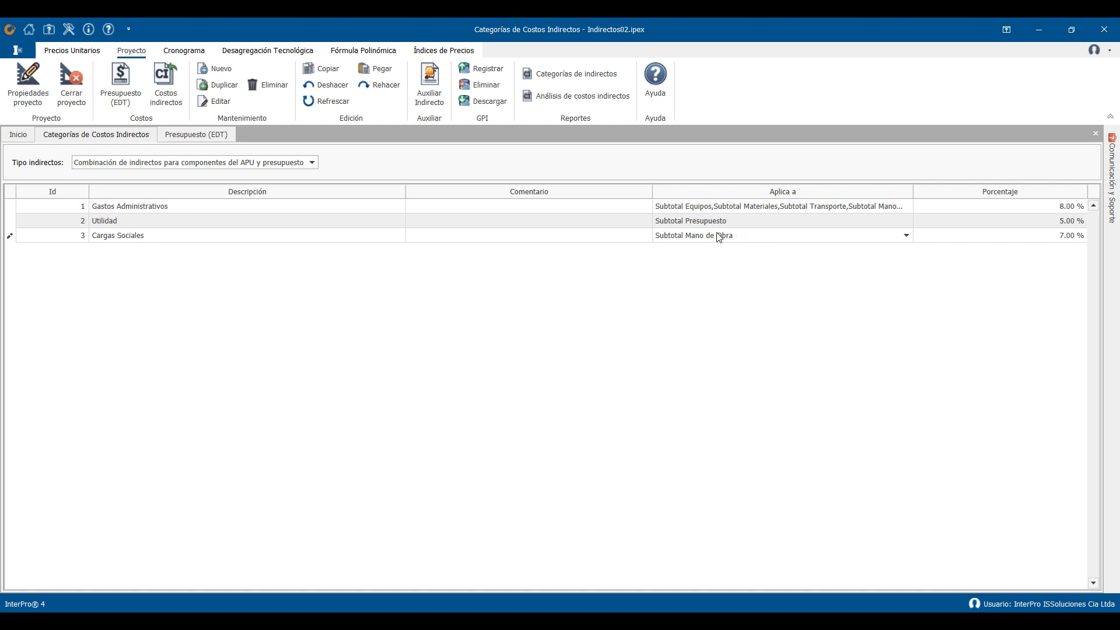
pyautogui.click(195, 136)
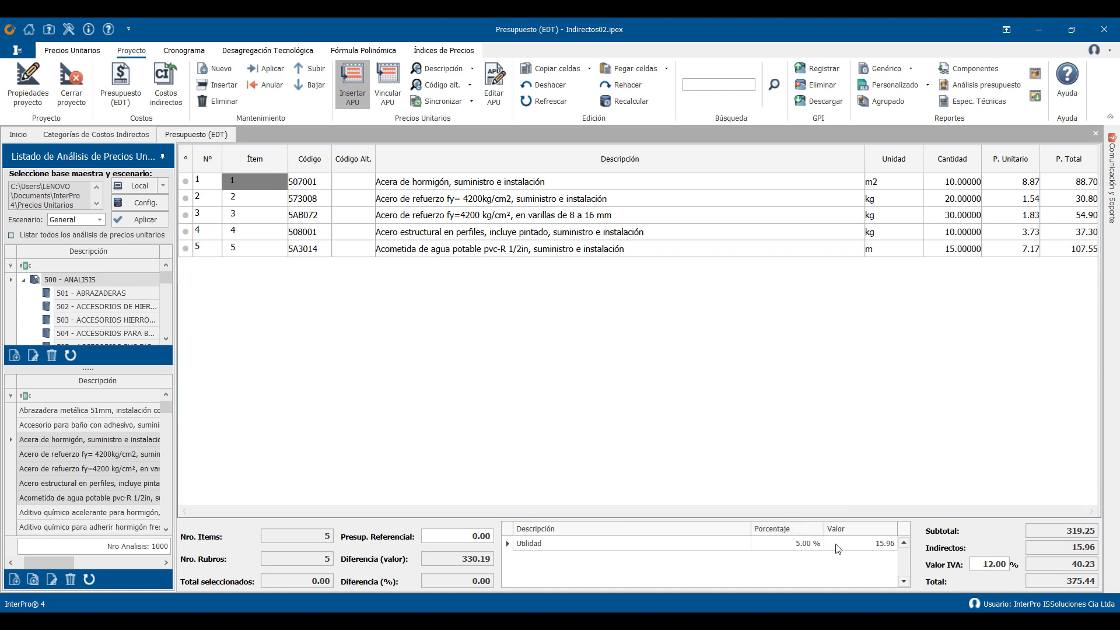
pyautogui.click(809, 544)
pyautogui.press('Return')
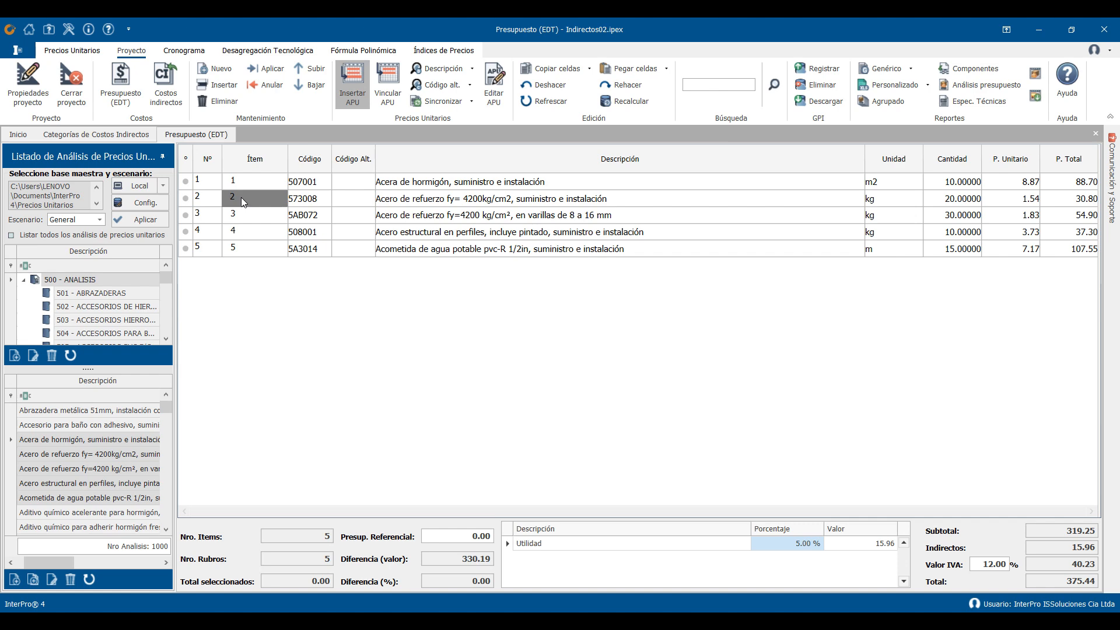
# - Open the unit price analysis of budget item 2 for editing and examine its Gastos Administrativos and Cargas Sociales indirects against the category list
pyautogui.click(494, 100)
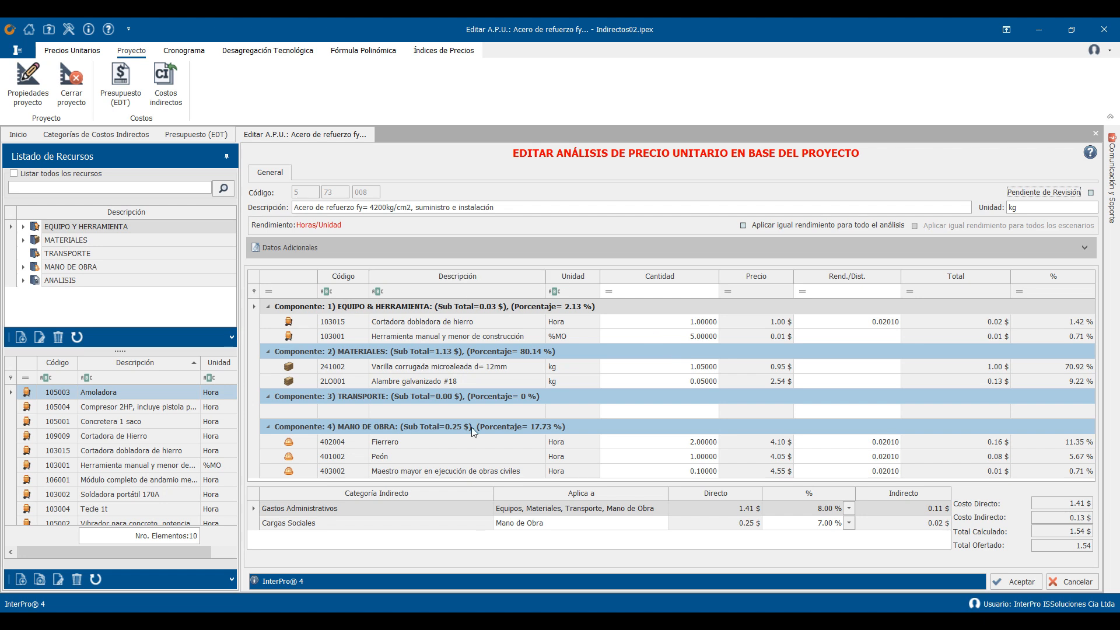
pyautogui.click(122, 134)
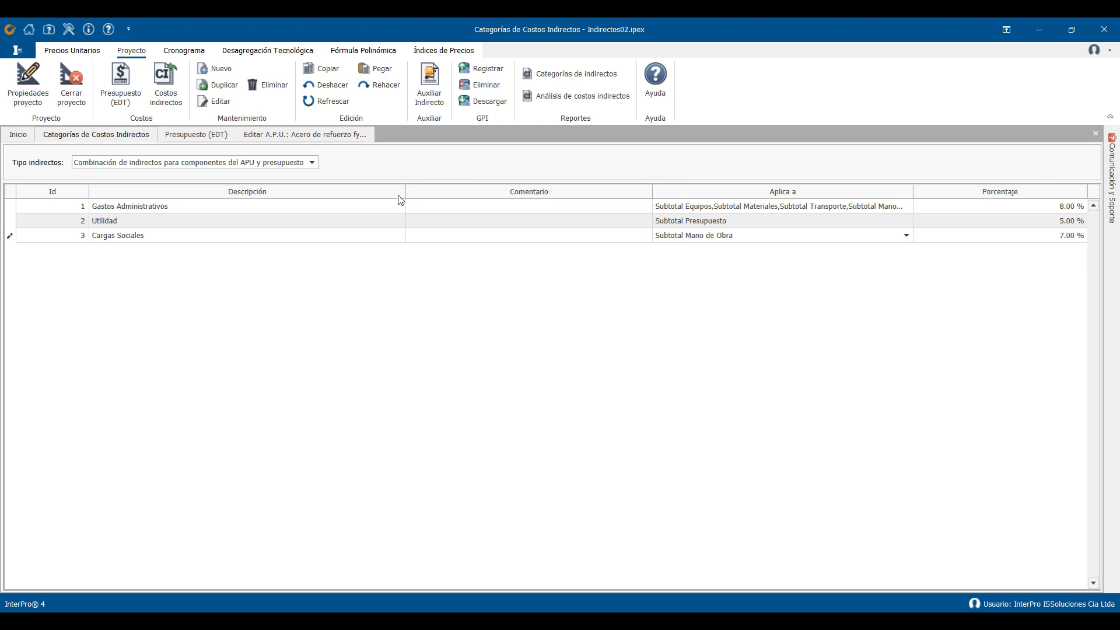
pyautogui.click(285, 135)
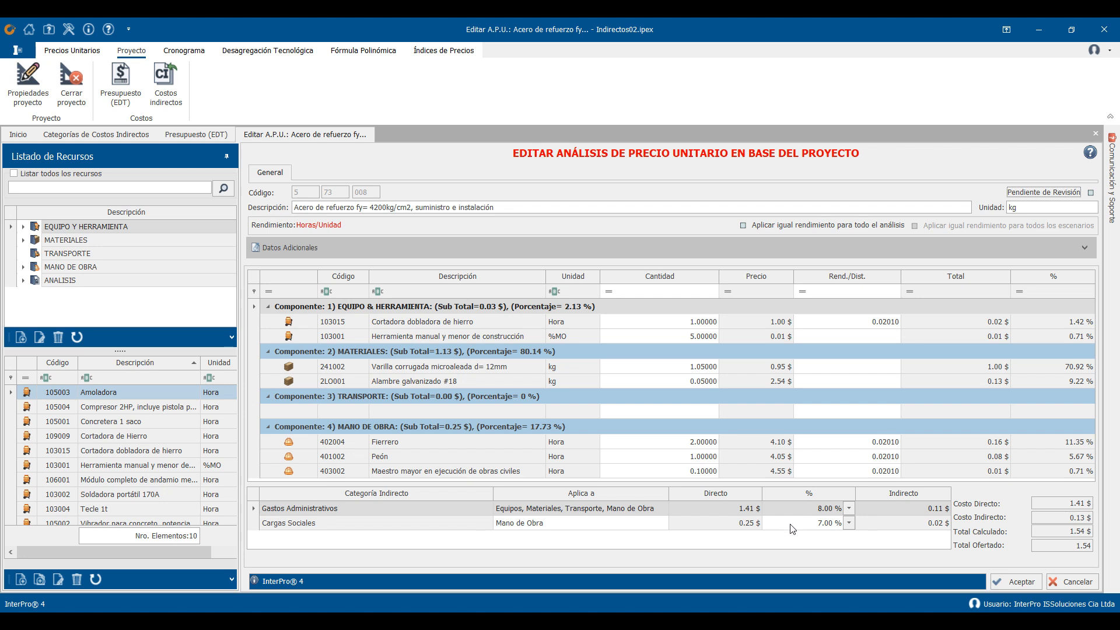
pyautogui.click(411, 523)
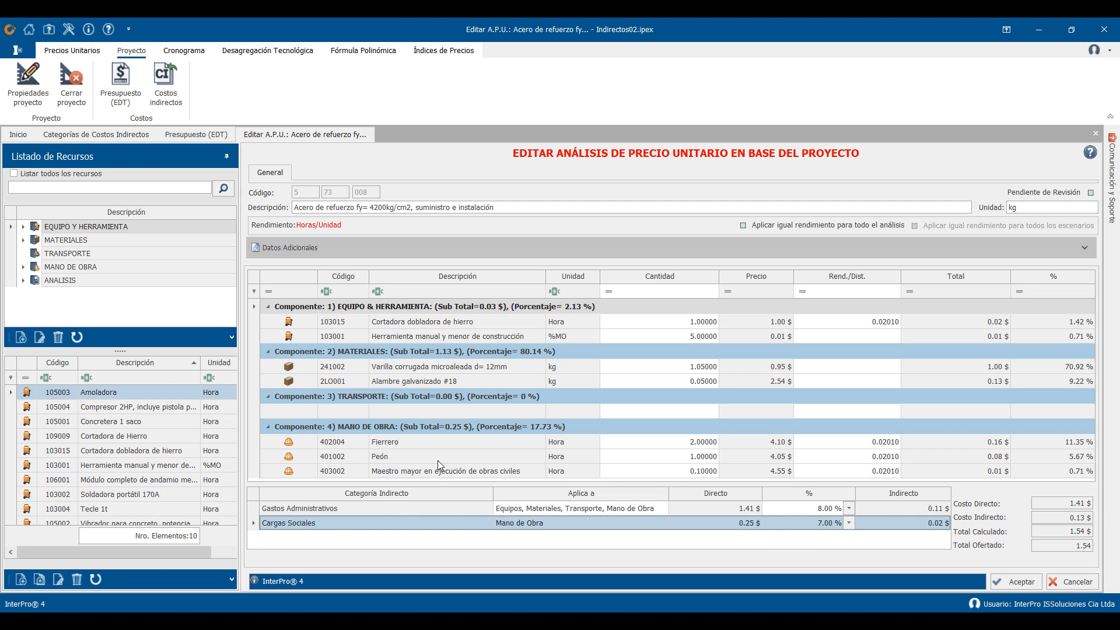
pyautogui.click(803, 513)
pyautogui.click(804, 514)
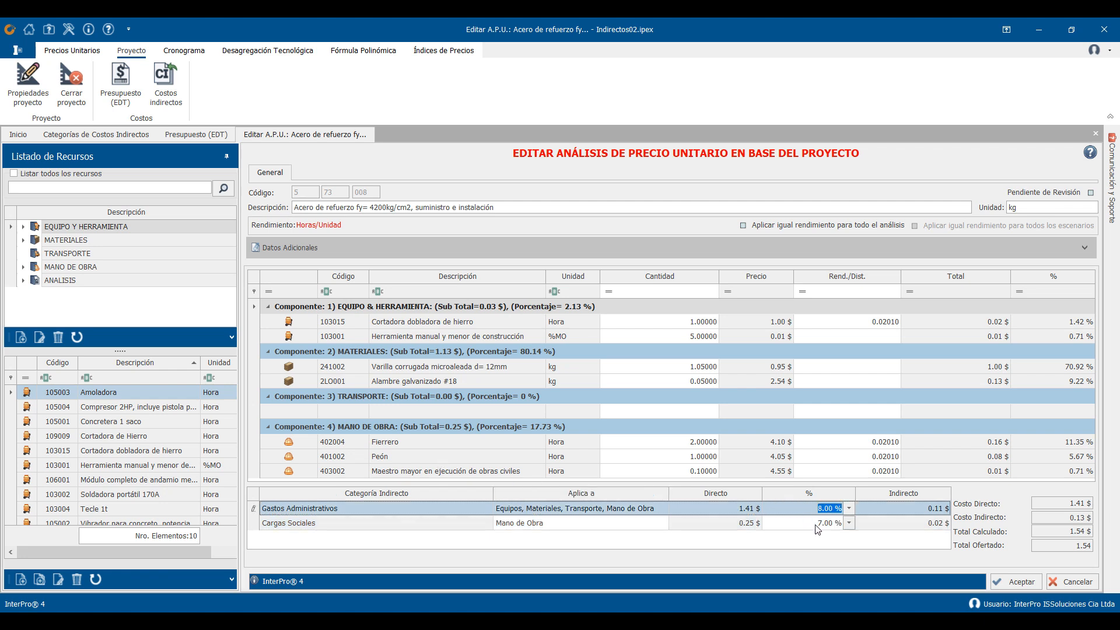
pyautogui.click(741, 526)
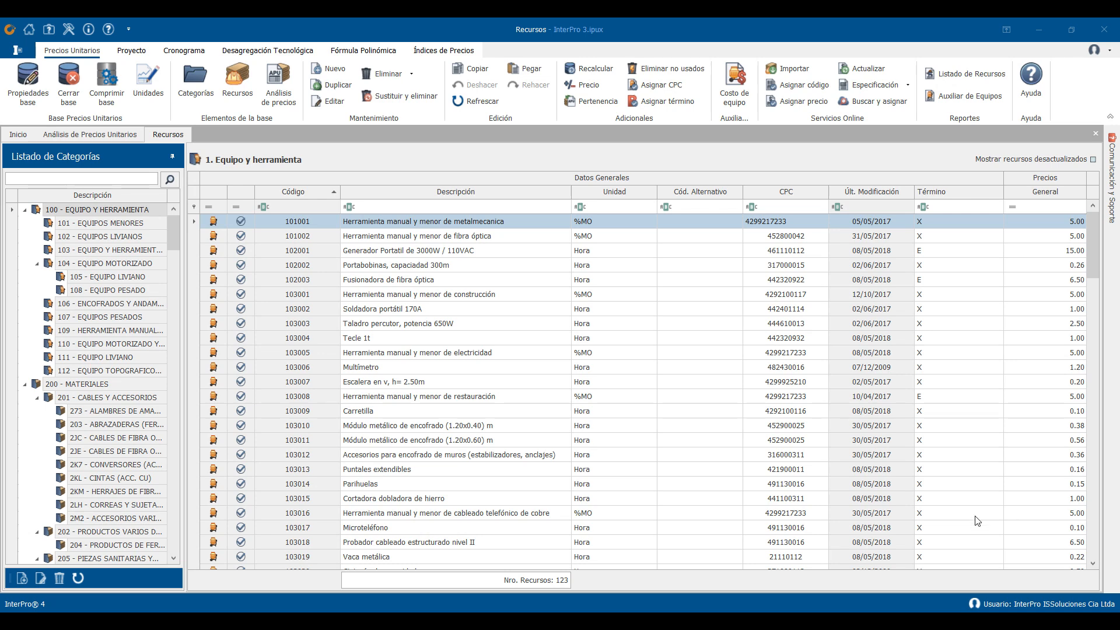
# - Check the units of the Taladro percutor, Escalera en v and Carretilla resources in the InterPro 3 base, and view its unit price analyses
pyautogui.click(624, 328)
pyautogui.click(624, 329)
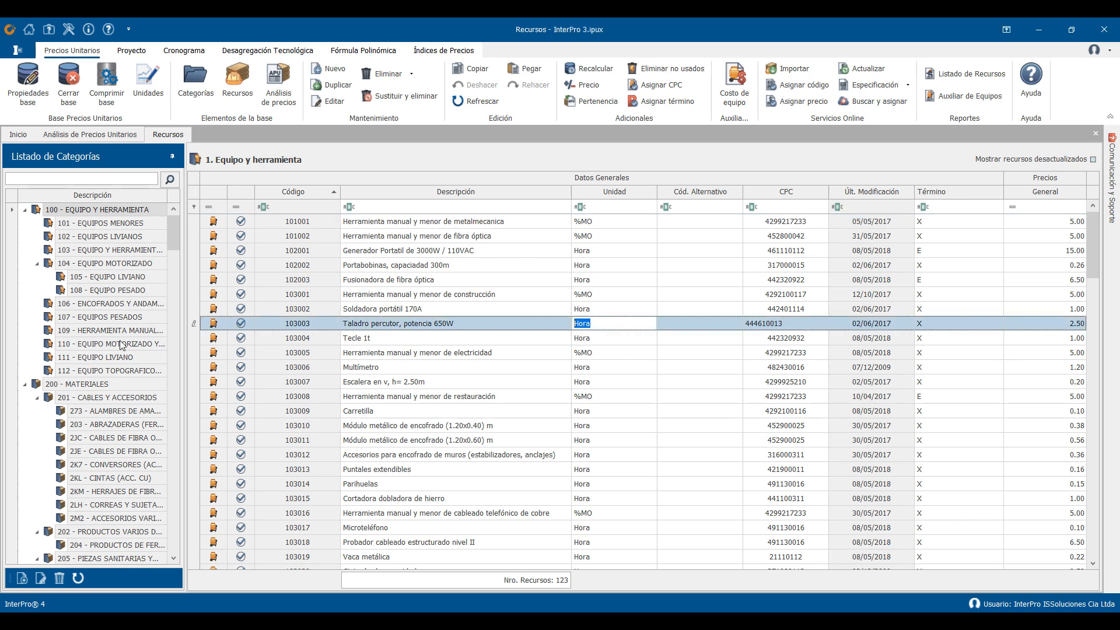
pyautogui.click(616, 386)
pyautogui.click(635, 386)
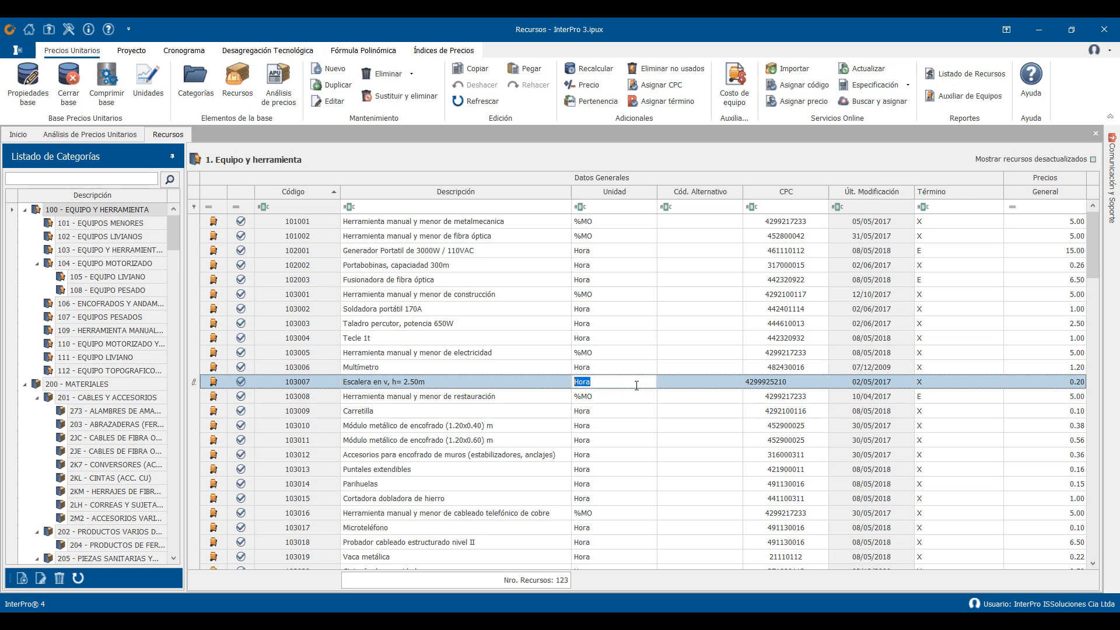
pyautogui.click(641, 417)
pyautogui.click(641, 421)
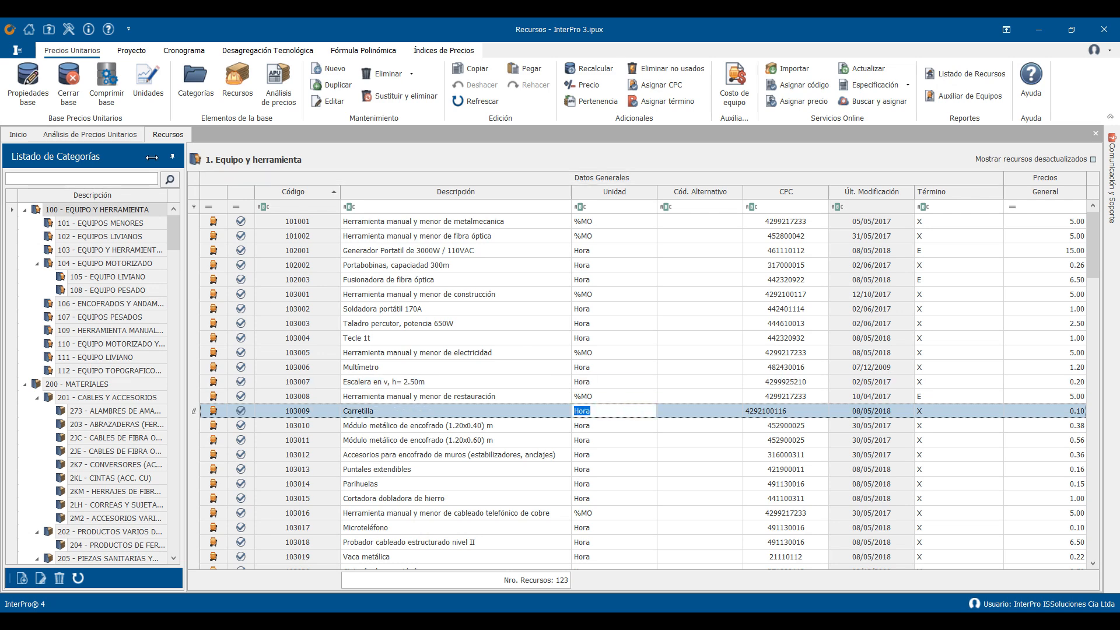
pyautogui.click(103, 136)
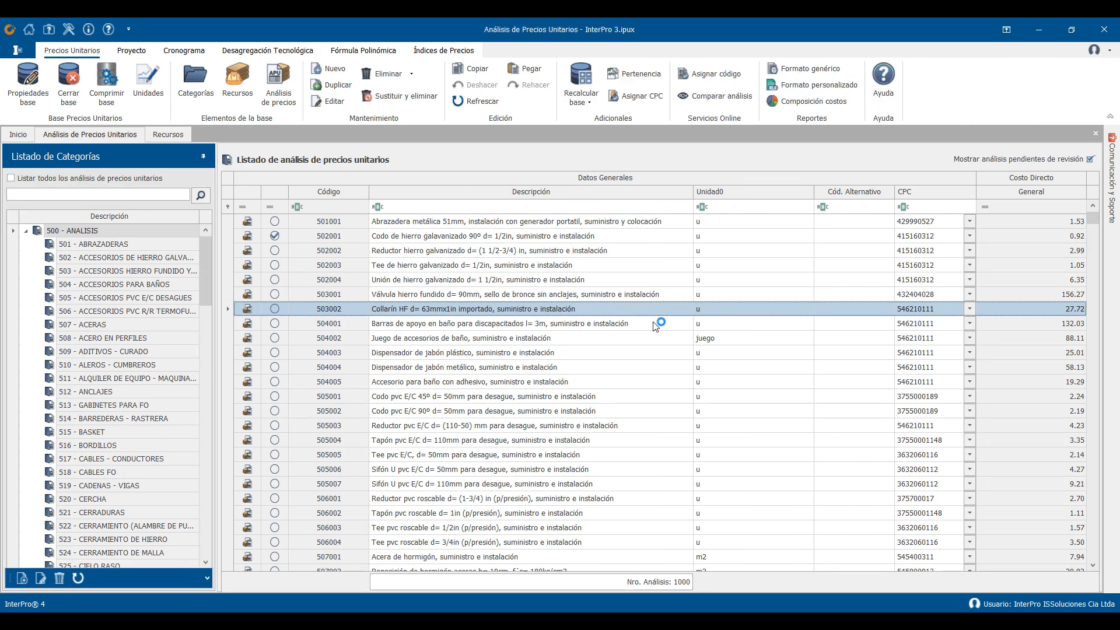
# - Check the unit of analysis 504005, and set the unit handling option to "3.Trabajar con una tabla de unidades con ingreso flexible"
pyautogui.click(779, 377)
pyautogui.click(782, 381)
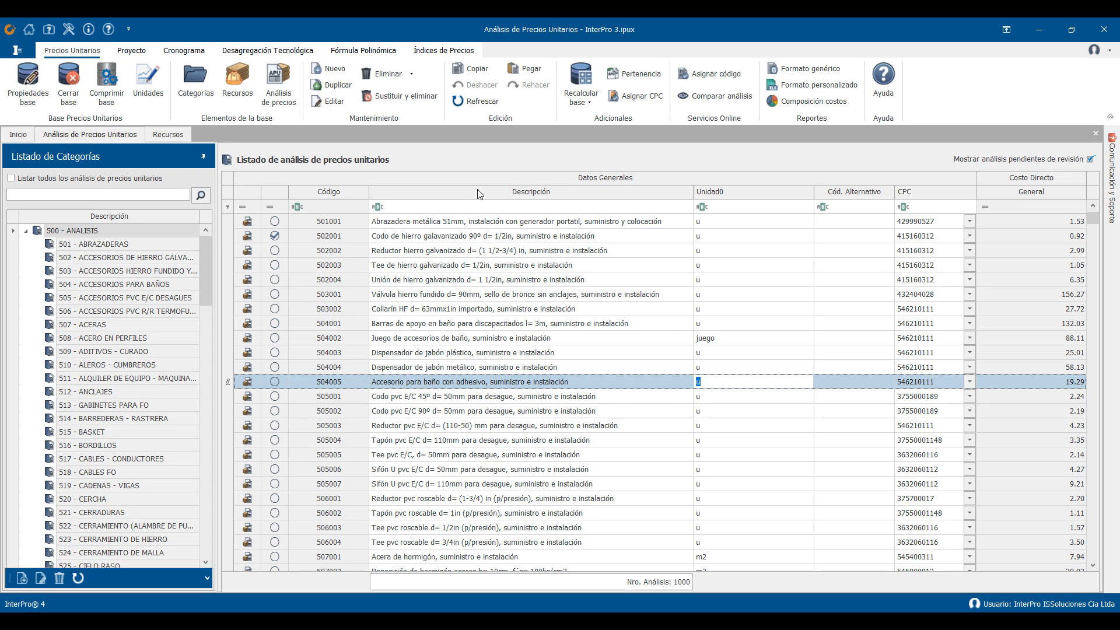
pyautogui.click(69, 29)
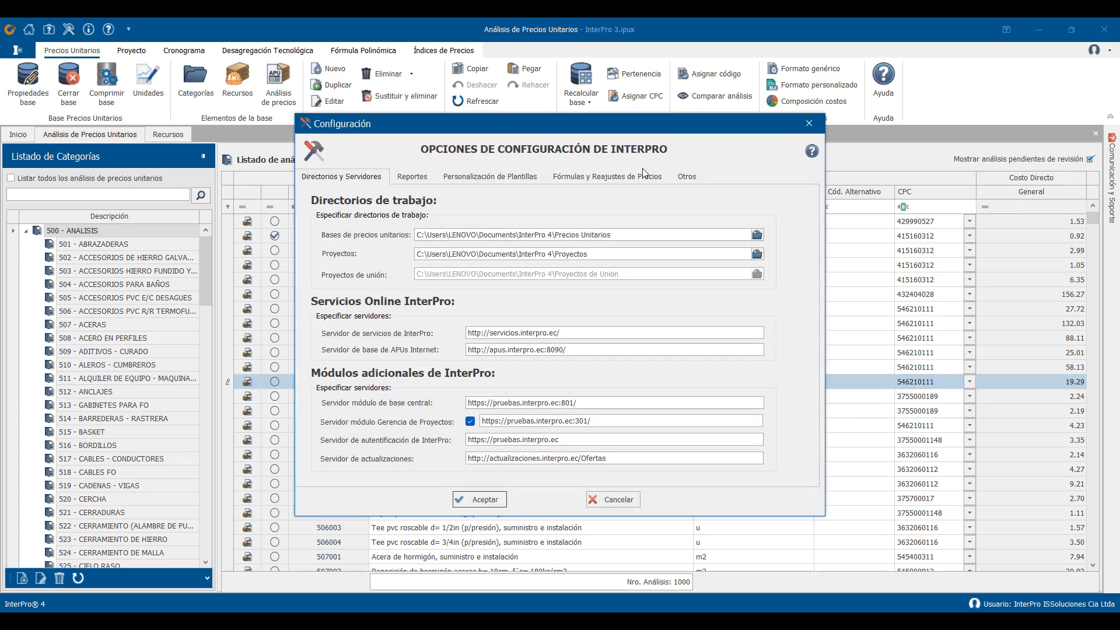
pyautogui.click(687, 176)
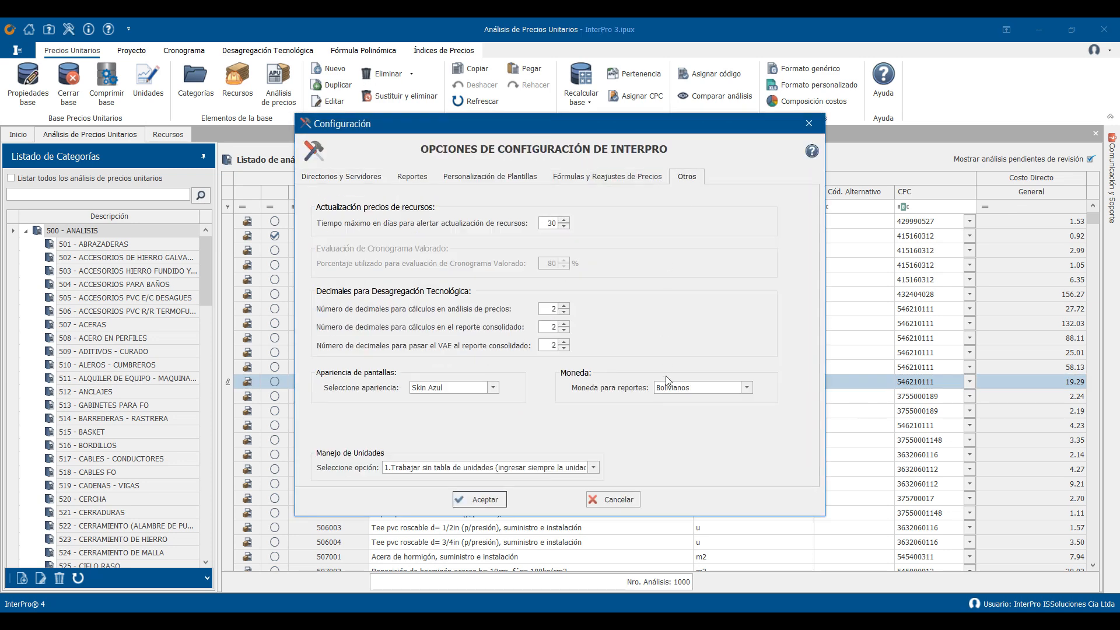
pyautogui.click(593, 467)
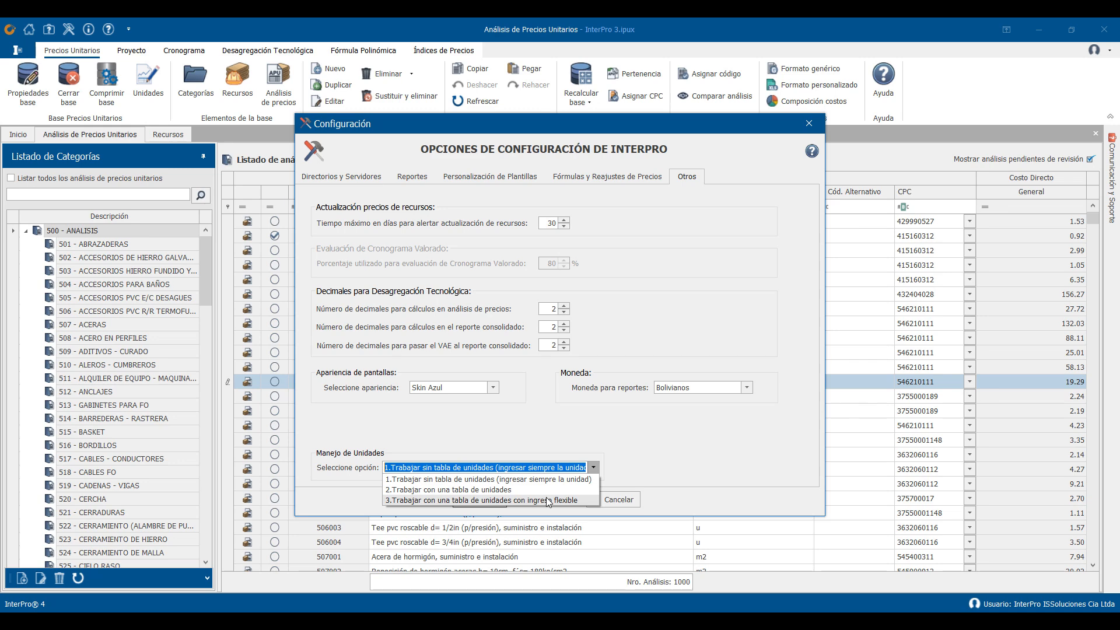
pyautogui.click(547, 498)
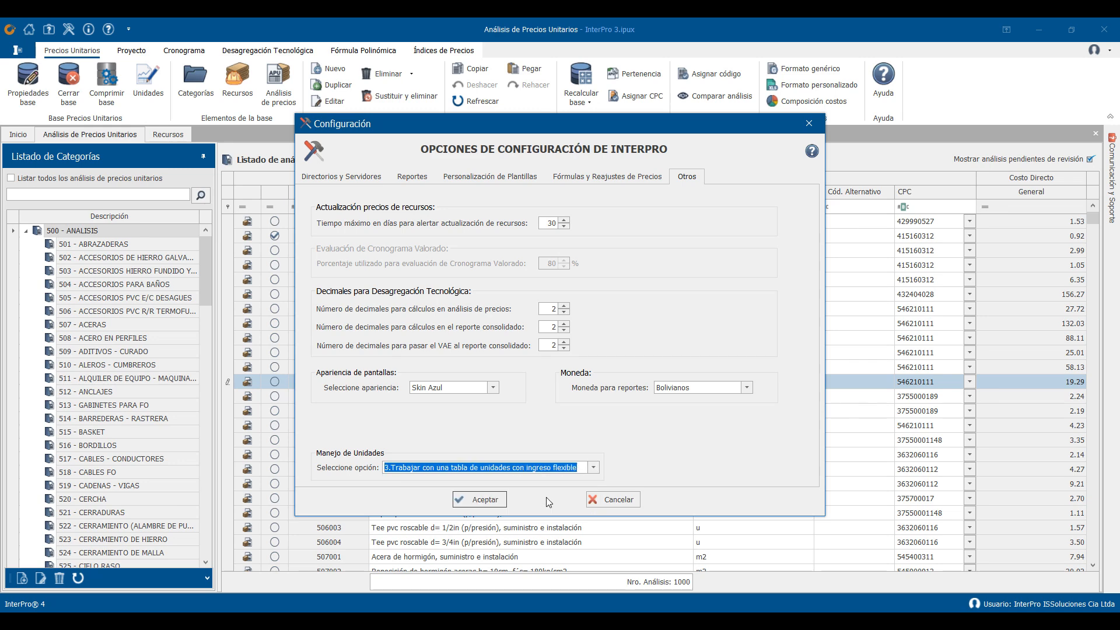
pyautogui.click(477, 499)
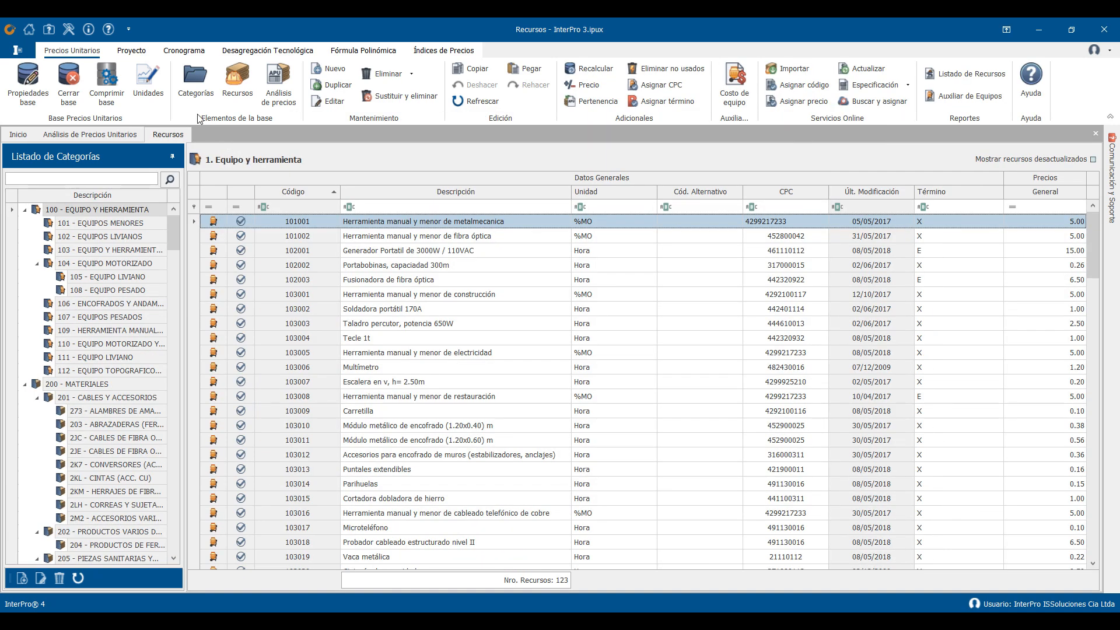
# - Generate the base's units of measure table, keeping the units from the Unidades.prox file, and look through it
pyautogui.click(149, 73)
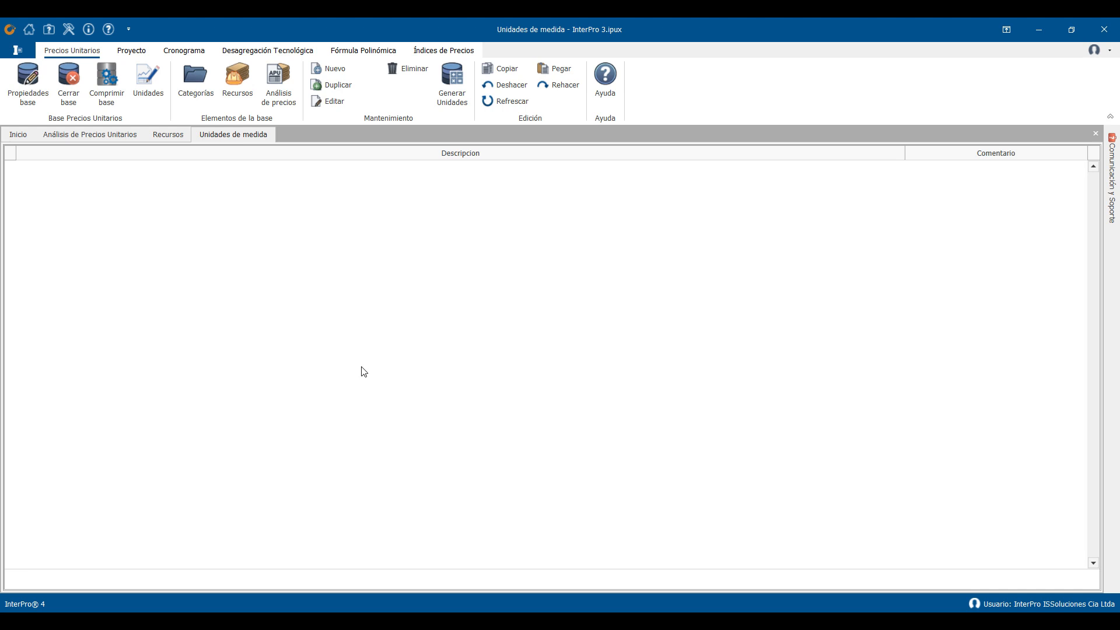
pyautogui.click(456, 98)
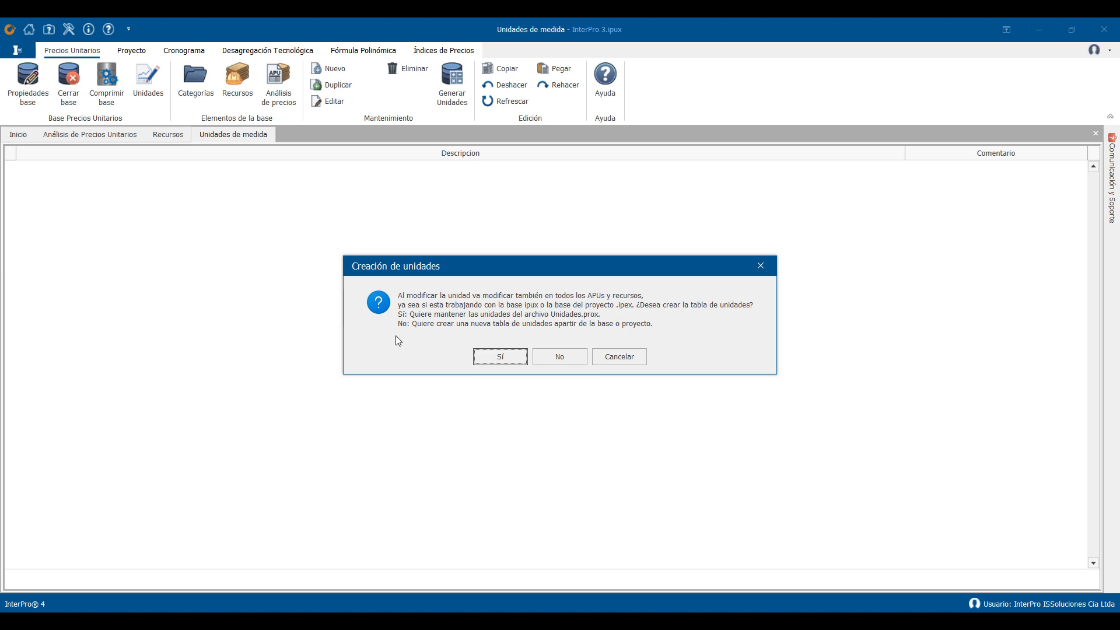
pyautogui.click(503, 360)
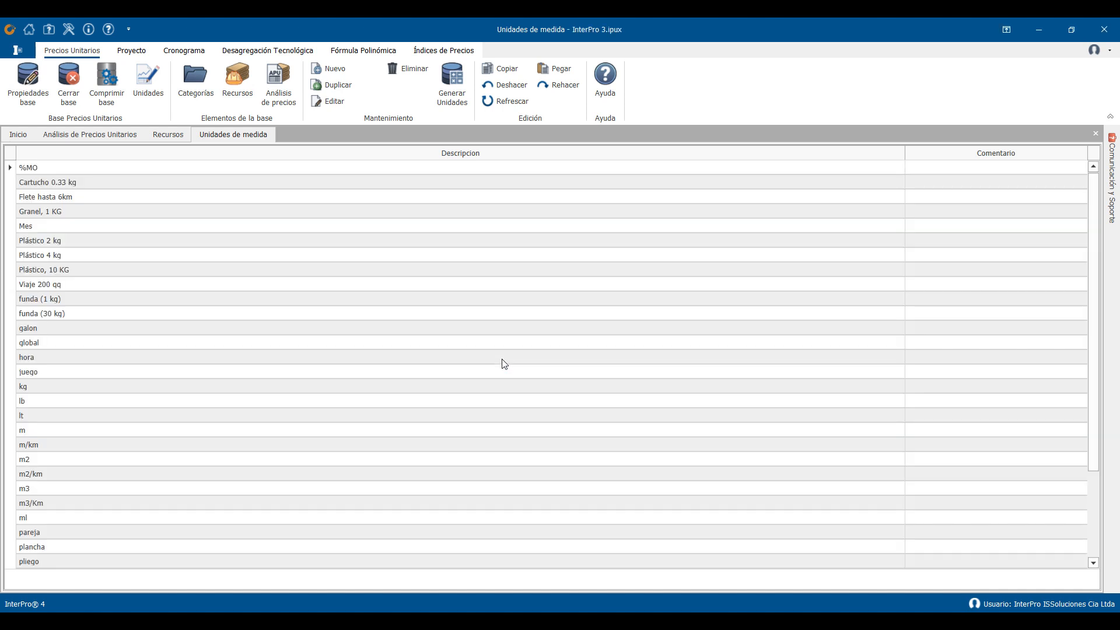
pyautogui.moveTo(1098, 321); pyautogui.dragTo(1089, 259)
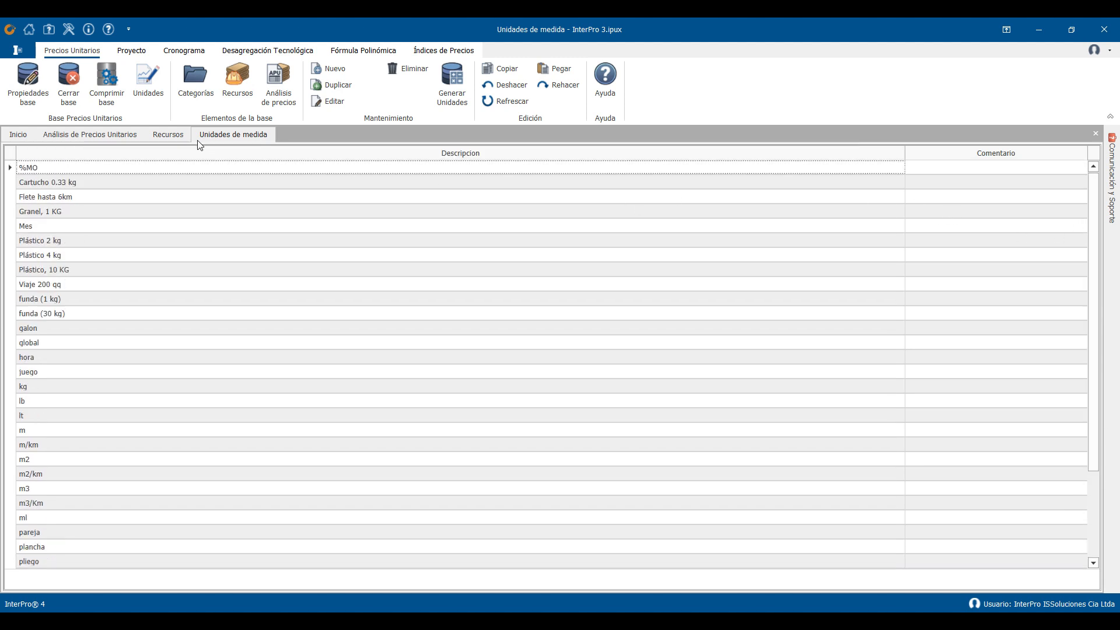
# - Open the Multímetro resource for editing and look through its available units, leaving without saving
pyautogui.click(168, 134)
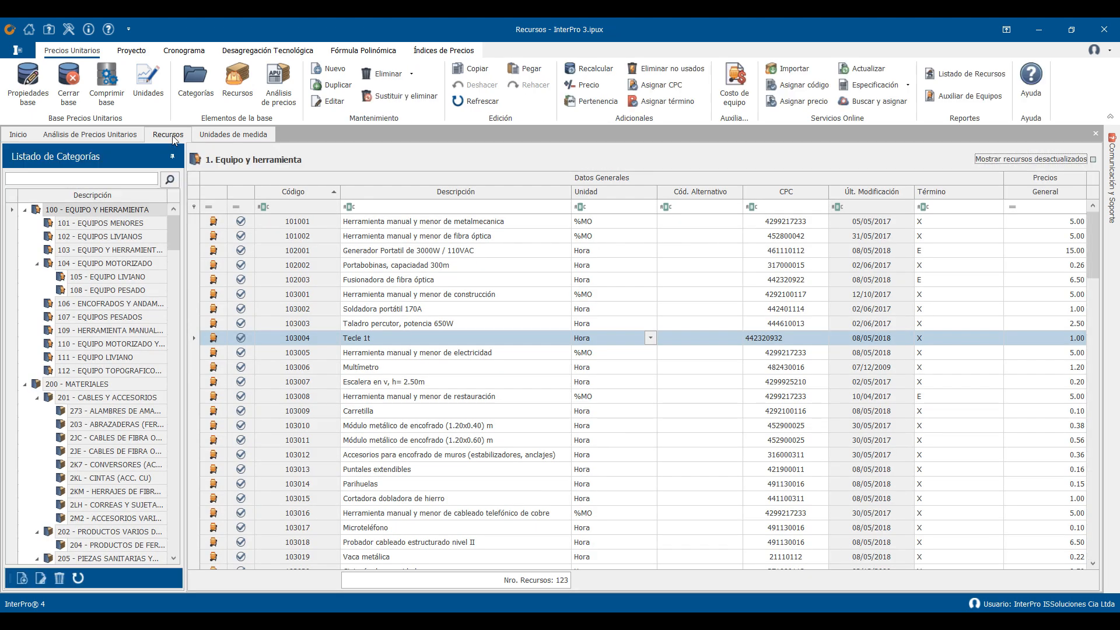
pyautogui.click(359, 368)
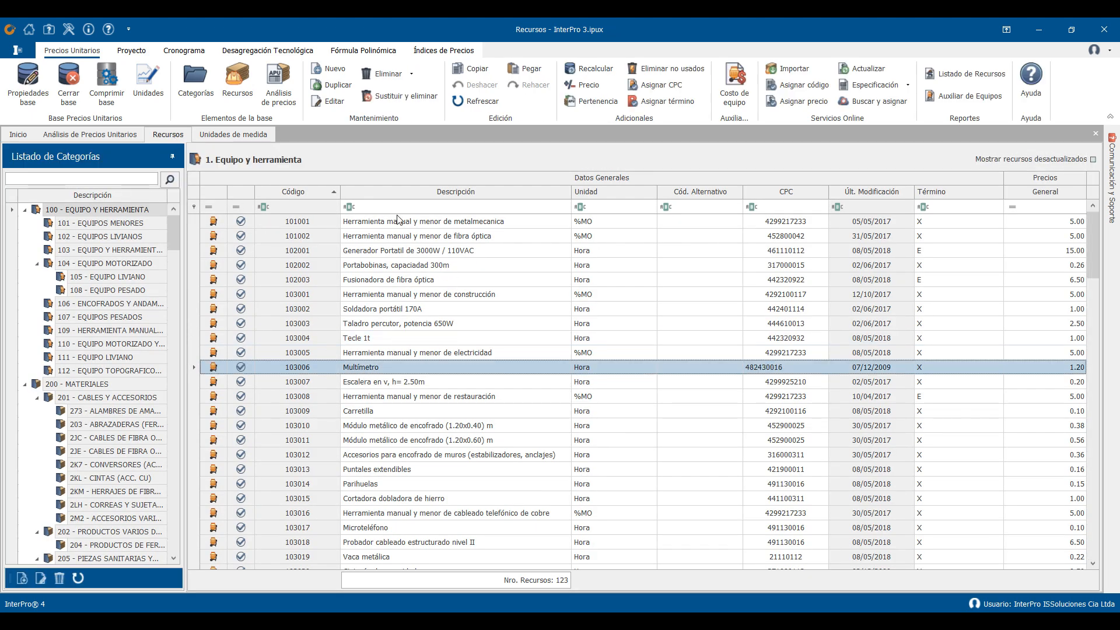
pyautogui.click(334, 99)
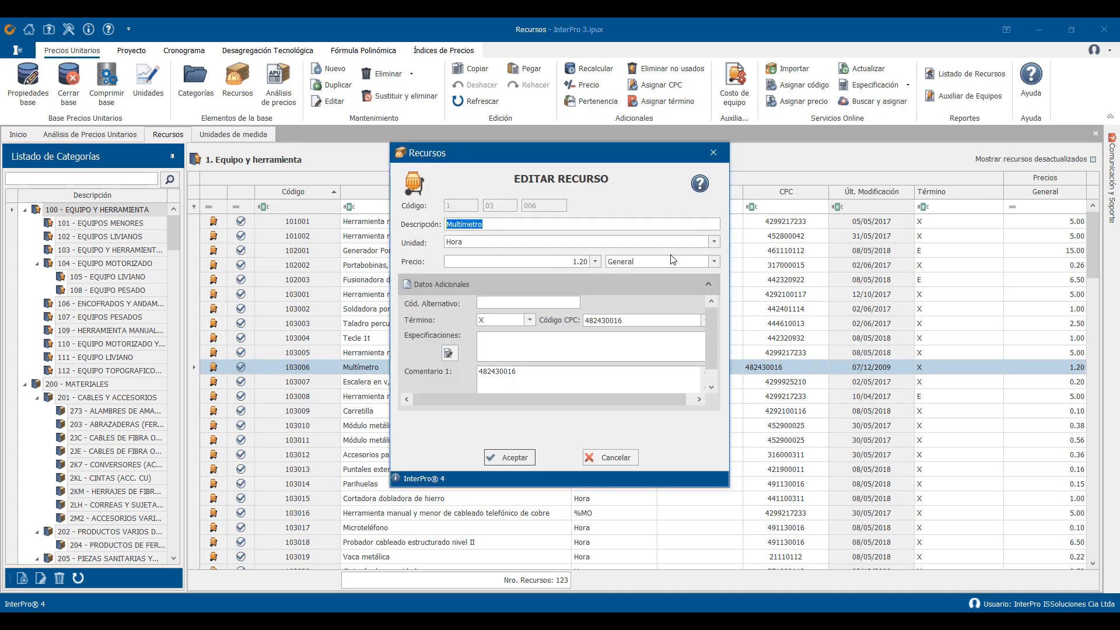
pyautogui.click(714, 241)
pyautogui.moveTo(615, 286)
pyautogui.mouseDown()
pyautogui.moveTo(613, 336)
pyautogui.moveTo(614, 307)
pyautogui.mouseUp()
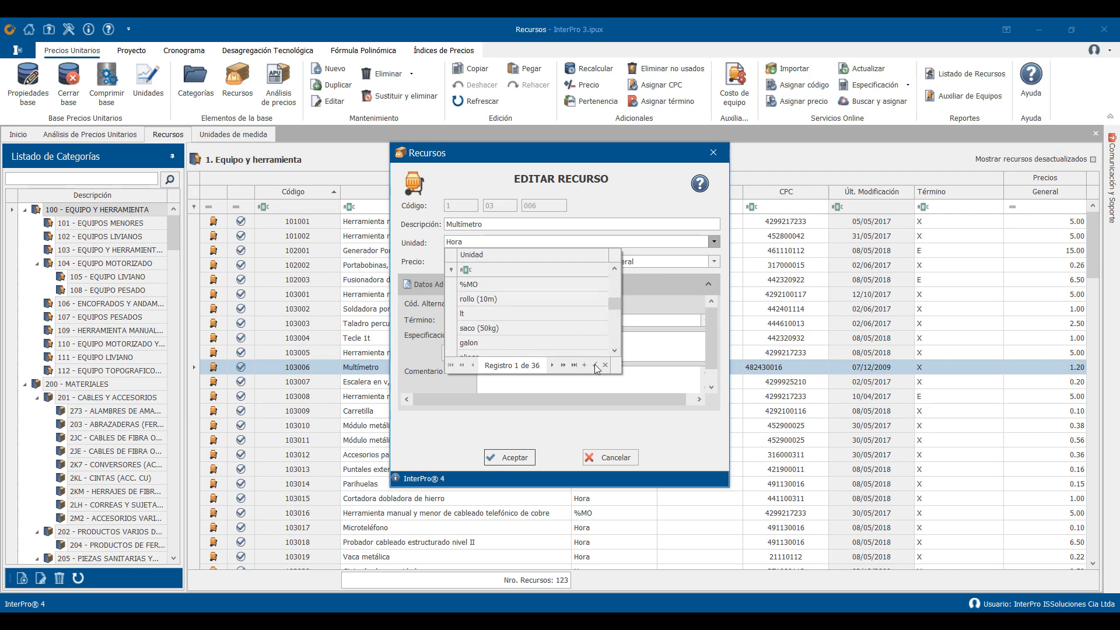
pyautogui.click(608, 457)
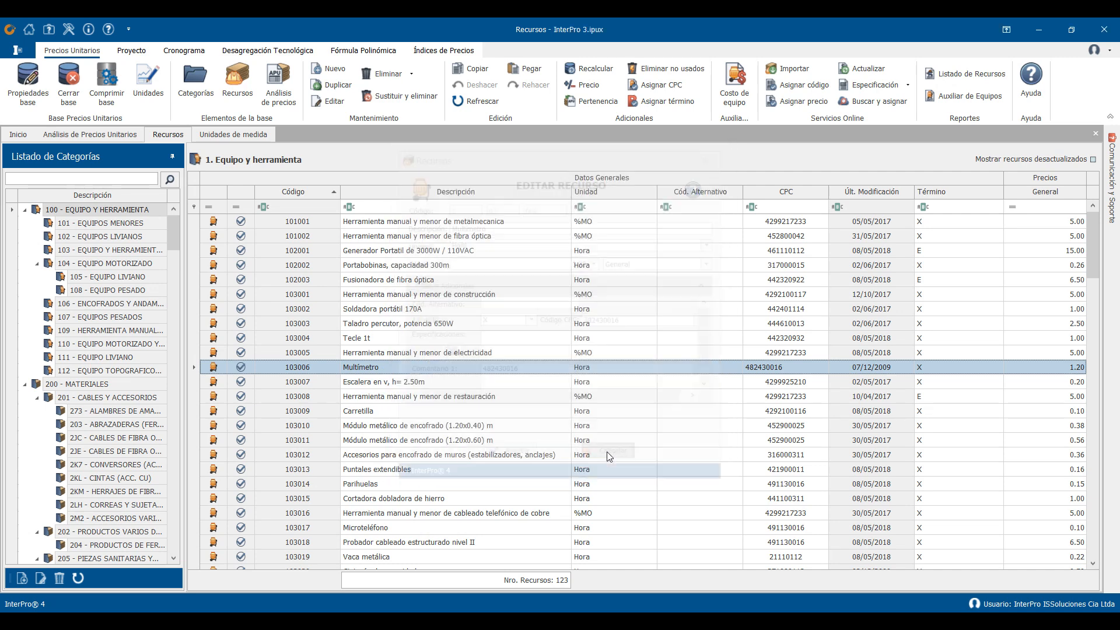
# - Open the unit price analysis "Accesorio para baño con adhesivo, suministro e instalación" for editing and view its available units
pyautogui.click(96, 134)
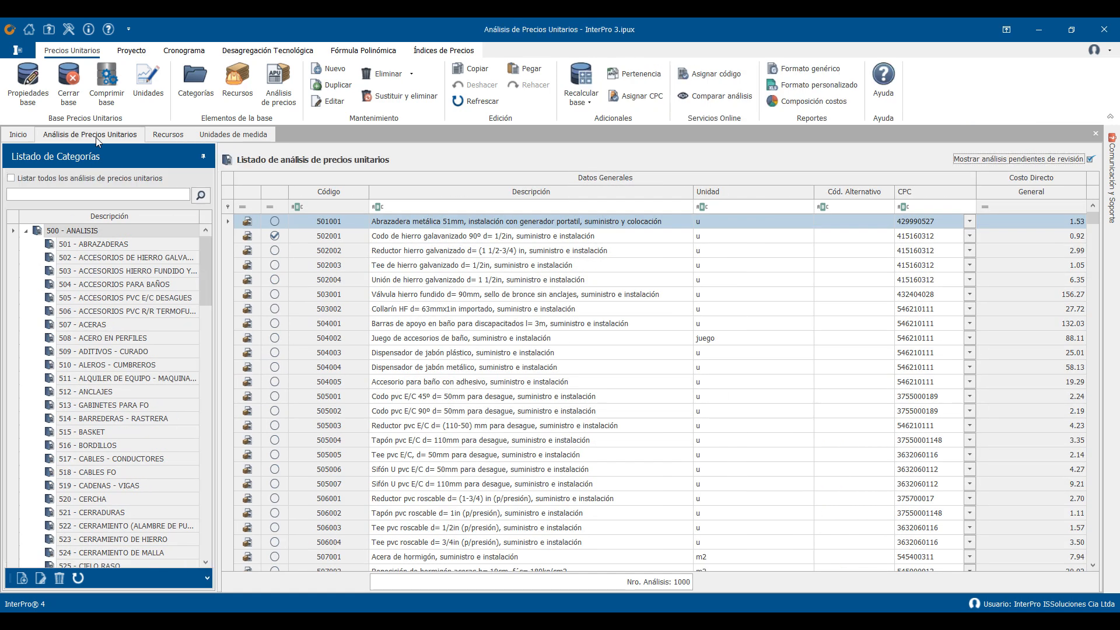
pyautogui.click(493, 394)
pyautogui.press('Up')
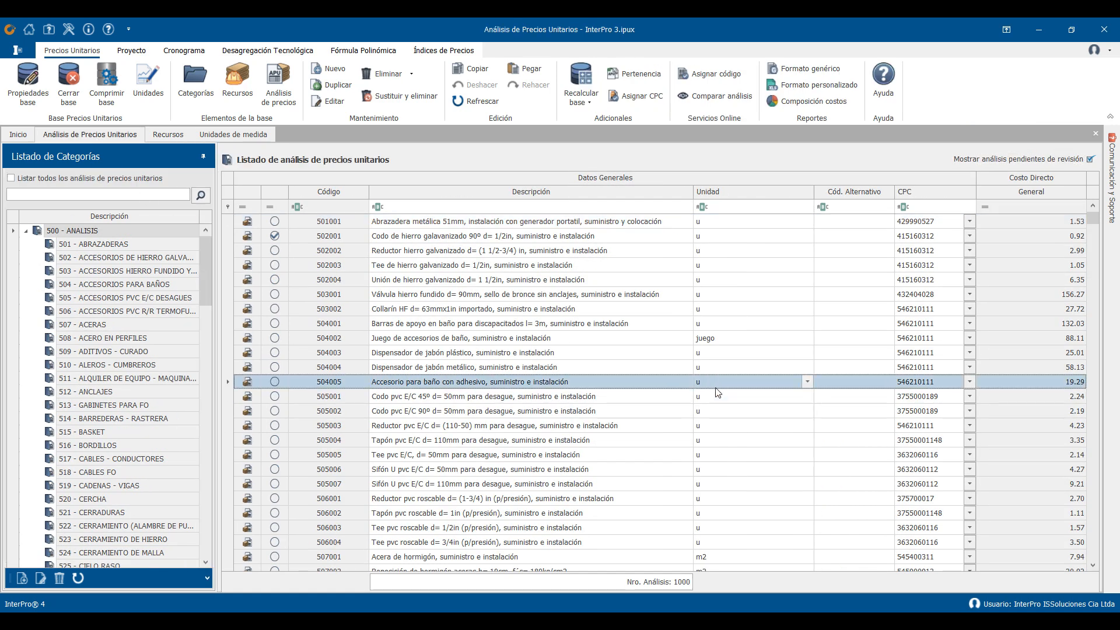
pyautogui.click(330, 107)
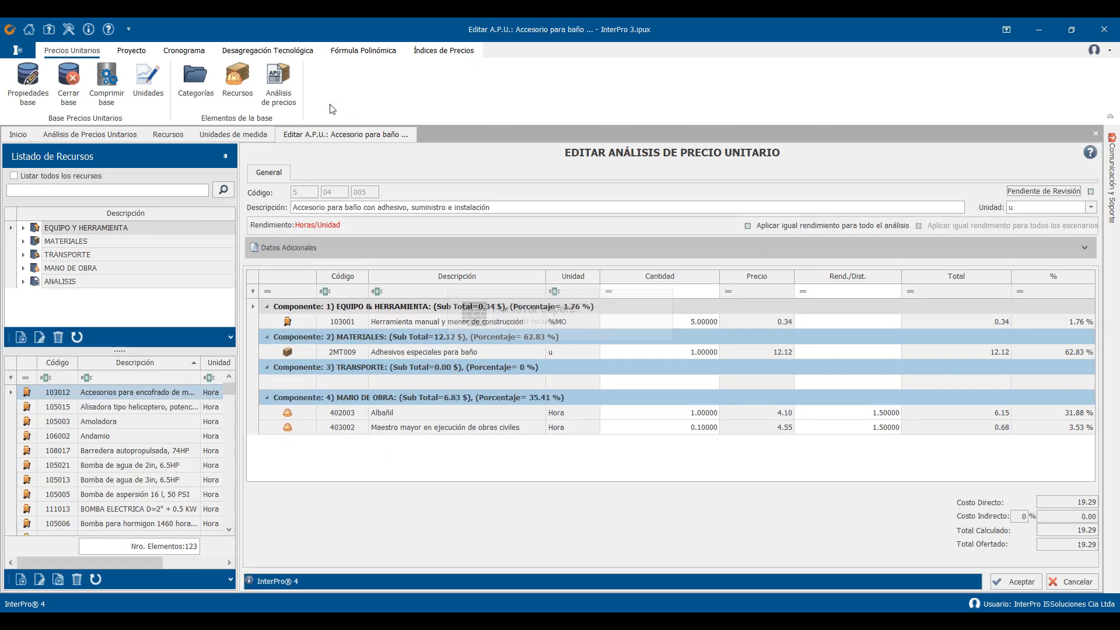
pyautogui.click(1088, 210)
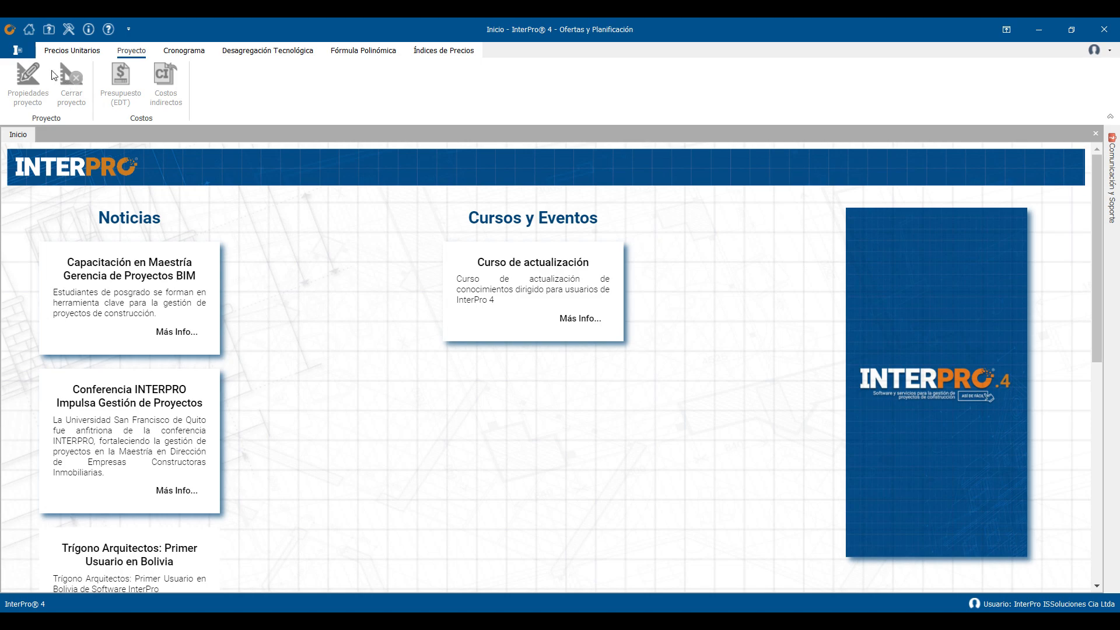
# - Start a new project from the Plantilla público Ecuador template, entering Sercop01 as its identifier, name and object
pyautogui.click(22, 51)
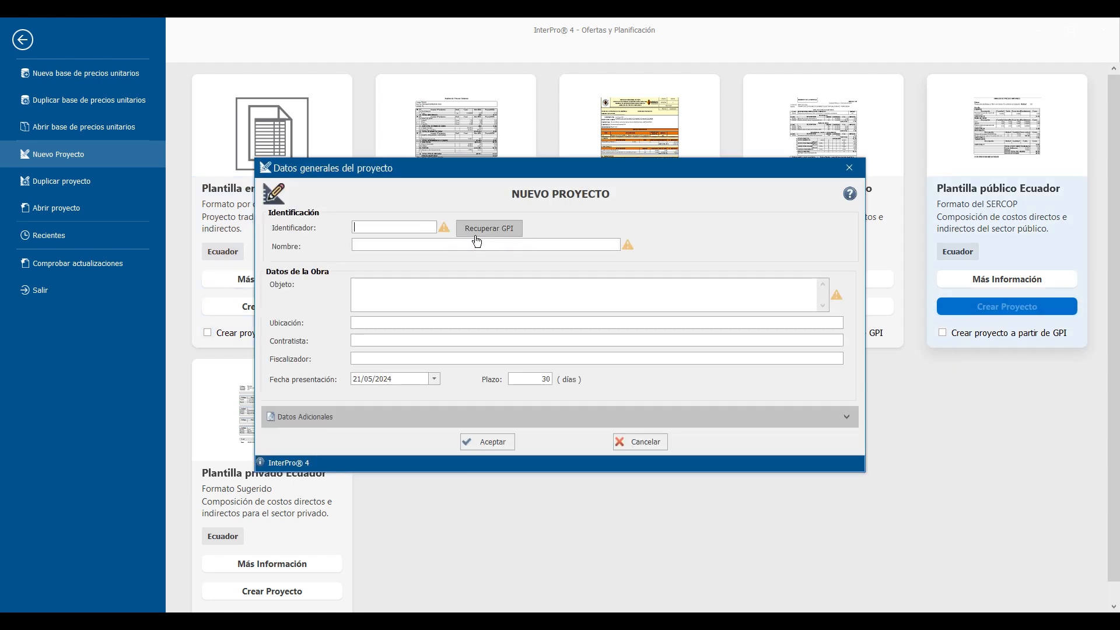
pyautogui.write('Sercop01')
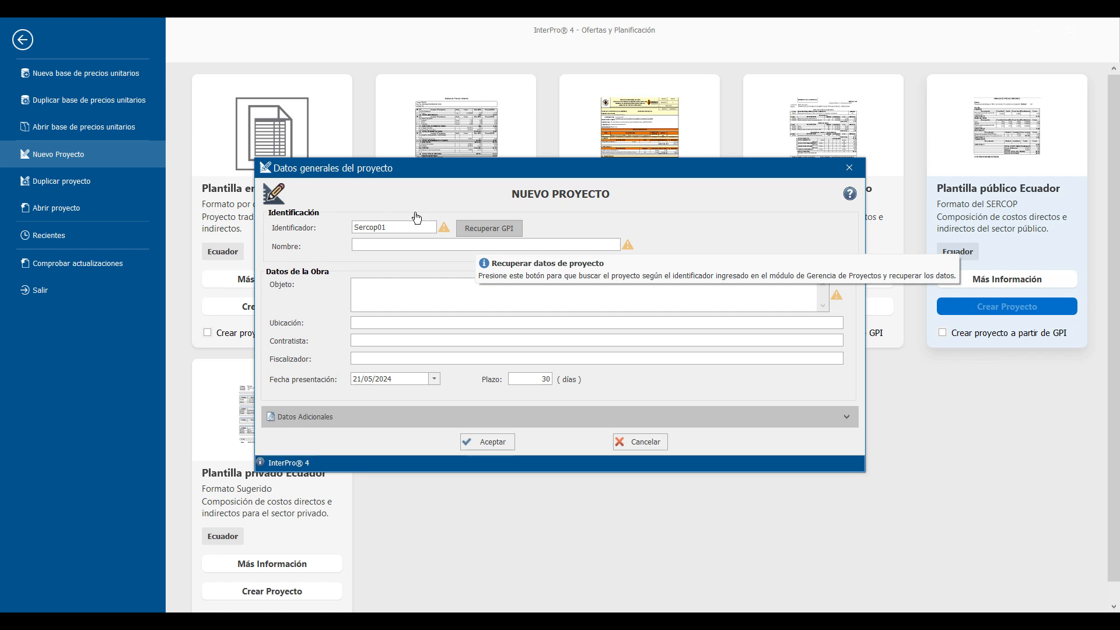
pyautogui.moveTo(394, 230); pyautogui.dragTo(309, 231)
pyautogui.hotkey('ctrl', 'c')
pyautogui.press('Tab')
pyautogui.hotkey('ctrl', 'v')
pyautogui.press('Tab')
pyautogui.hotkey('ctrl', 'v')
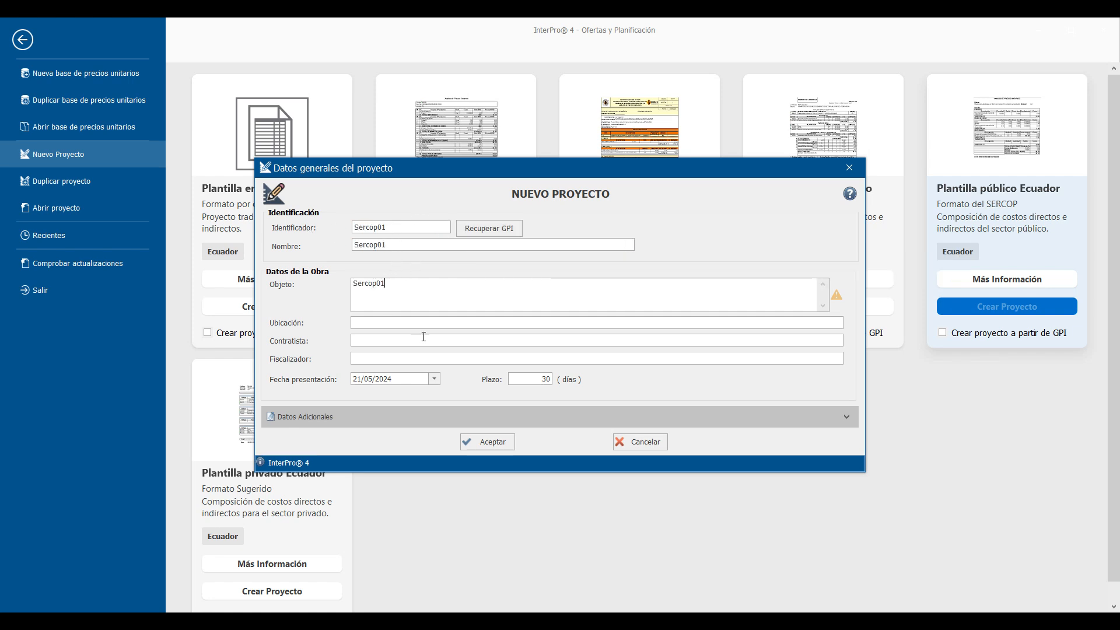
# - Save the new project as Sercop01 in its own folder under Proyectos, and open its indirect cost categories
pyautogui.click(495, 444)
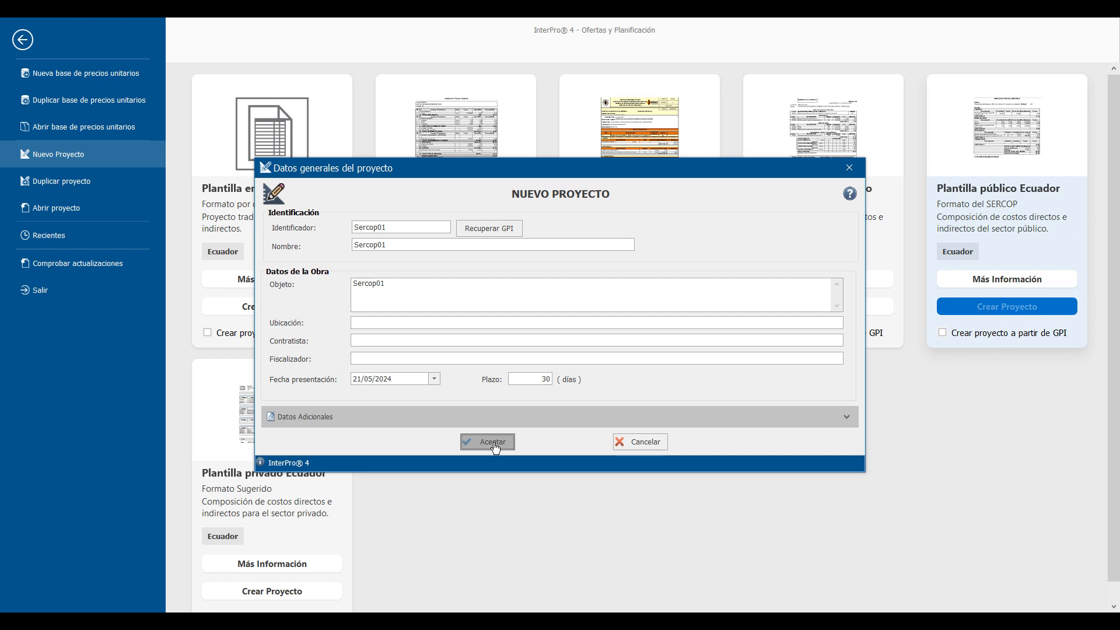
pyautogui.click(495, 447)
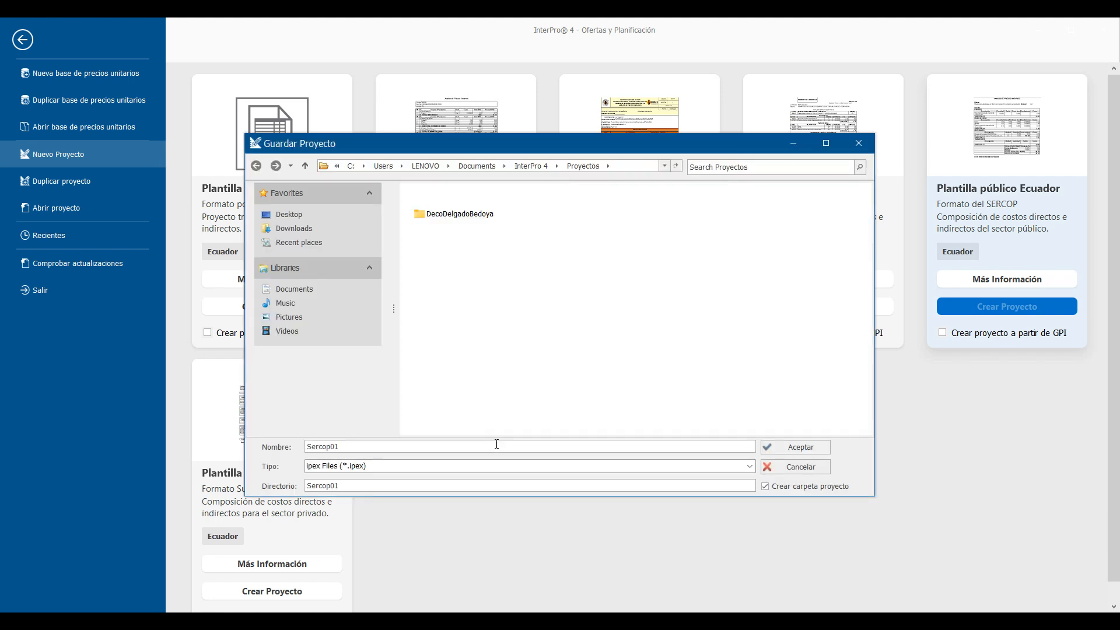
pyautogui.click(783, 448)
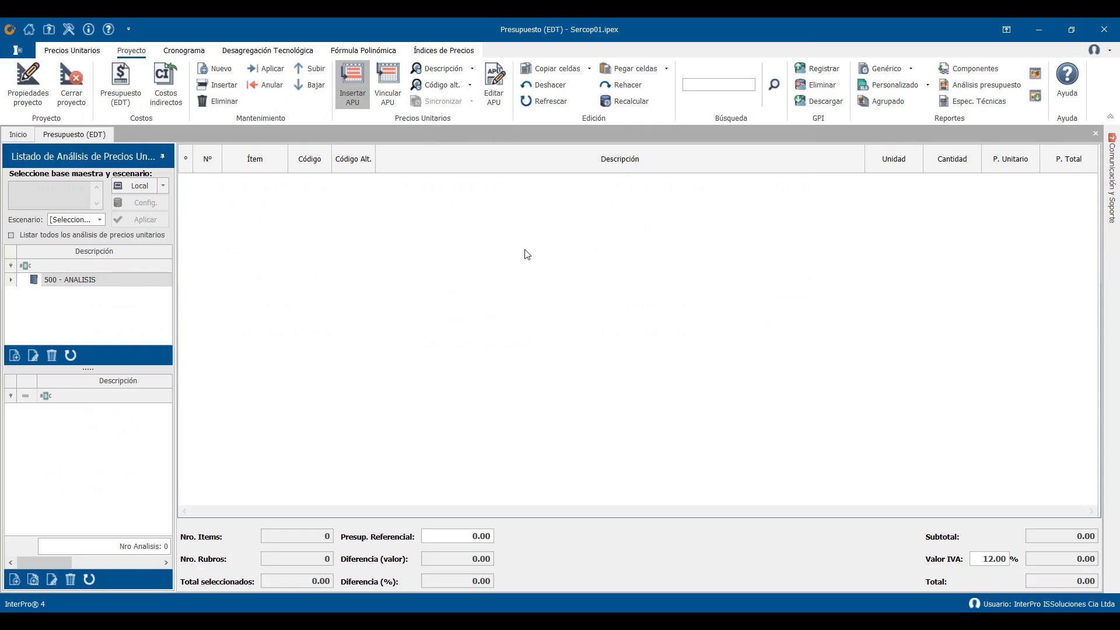
pyautogui.click(172, 104)
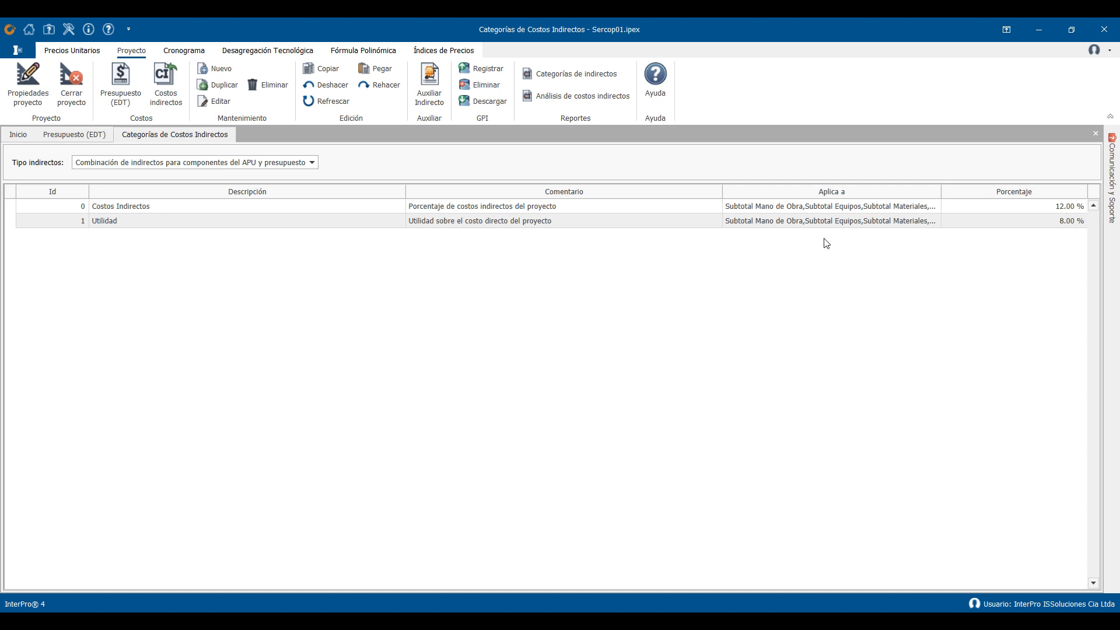
# - Open the Indirectos02 project and inspect the OBRAS PRELIMINARES, ESTRUCTURAS and TERMINADOS rows of its budget
pyautogui.click(19, 51)
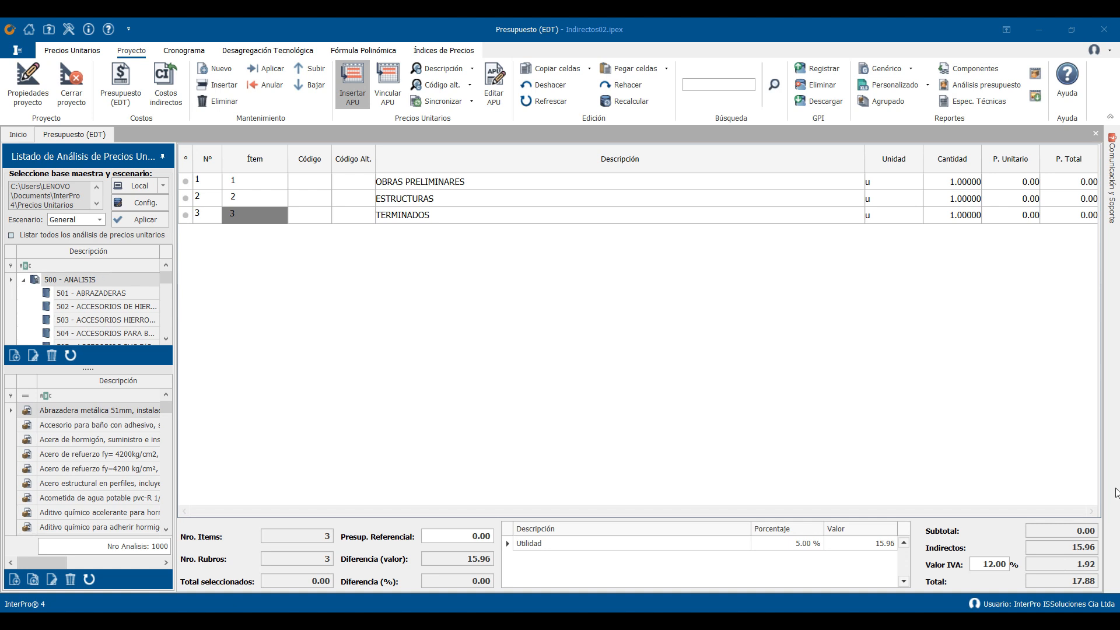
pyautogui.click(348, 204)
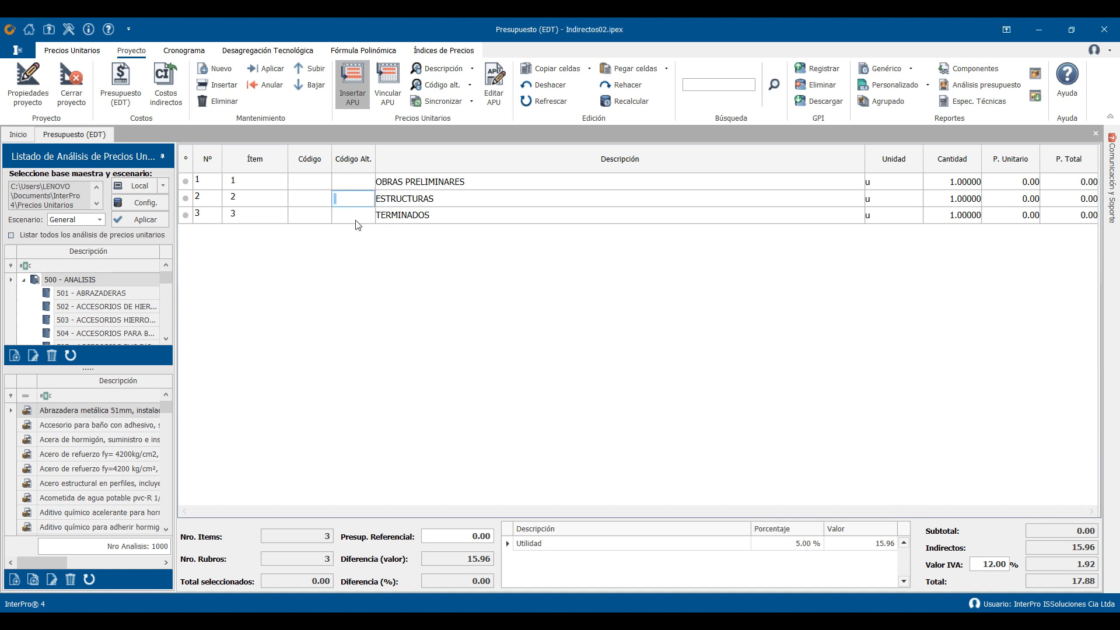
pyautogui.click(421, 221)
pyautogui.click(946, 216)
pyautogui.click(949, 203)
pyautogui.click(889, 181)
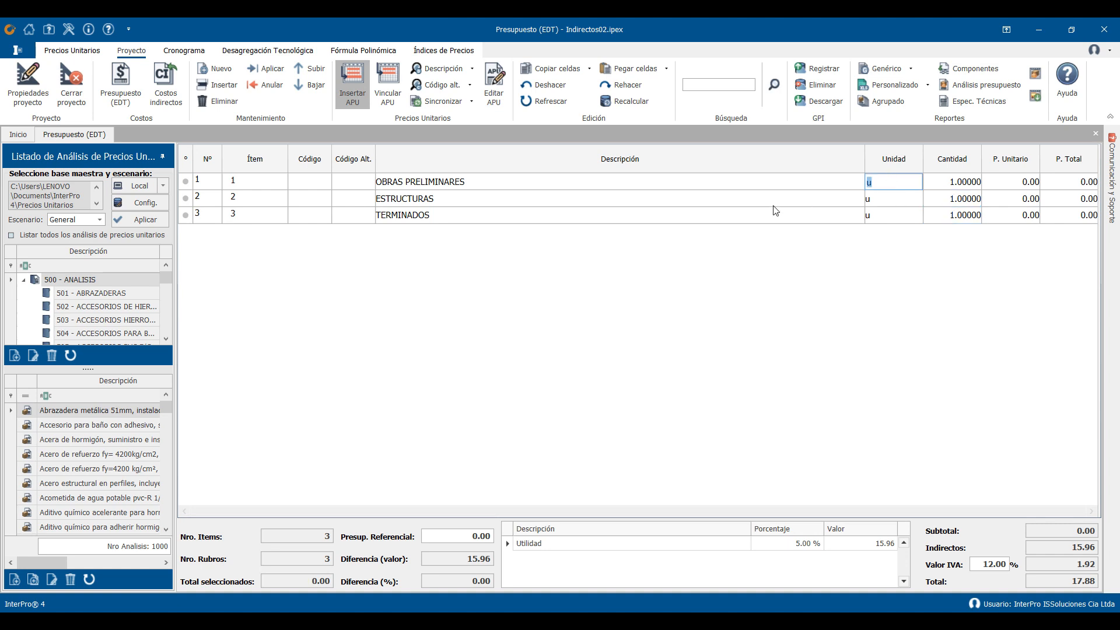
pyautogui.click(187, 181)
pyautogui.click(256, 217)
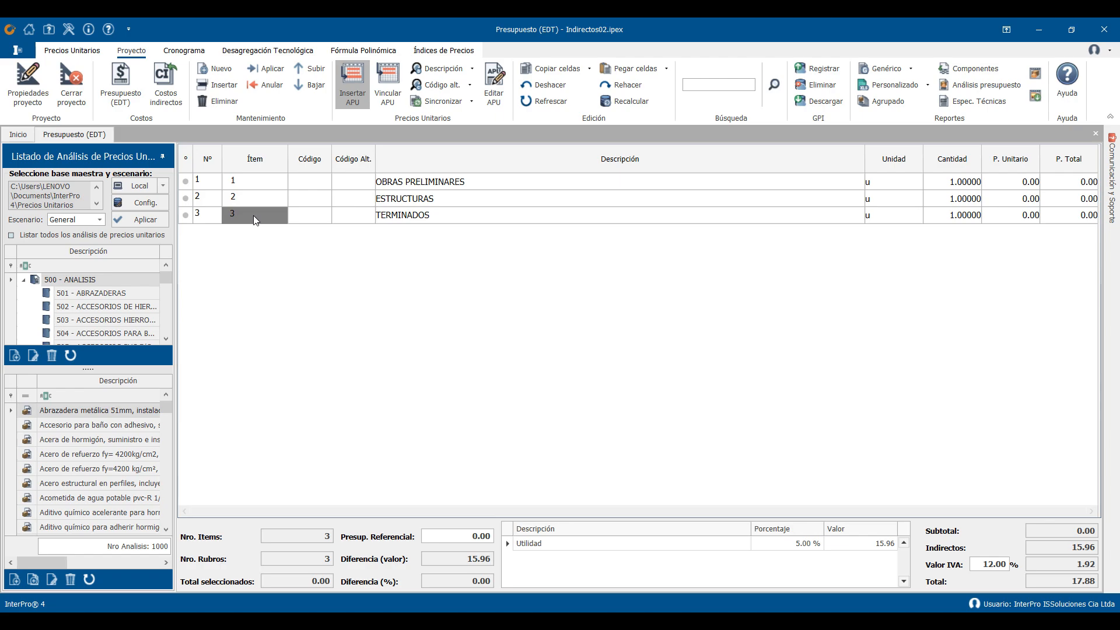
# - Switch to Excel and copy the Rubro 1 to Rubro 3 rows with code, description, unit and quantity (A2:D4)
pyautogui.hotkey('alt', 'Tab')
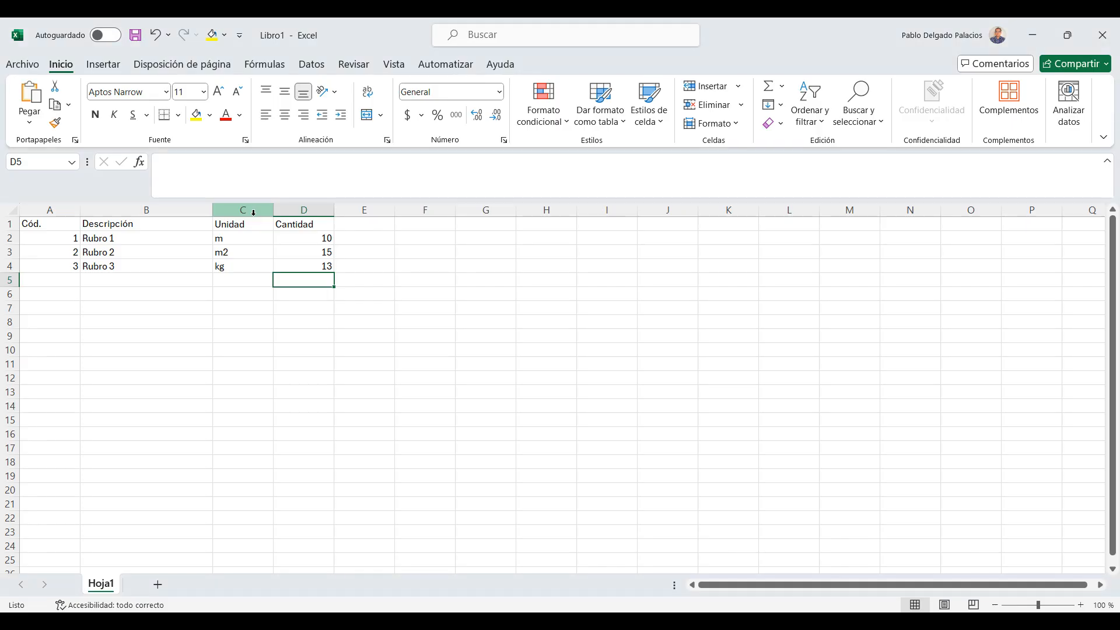
pyautogui.click(51, 236)
pyautogui.moveTo(51, 237); pyautogui.dragTo(294, 266)
pyautogui.hotkey('ctrl', 'c')
# - Back in InterPro, paste the copied rows as new items before ESTRUCTURAS using special cell paste, starting from the Código Alternativo column
pyautogui.hotkey('alt', 'Tab')
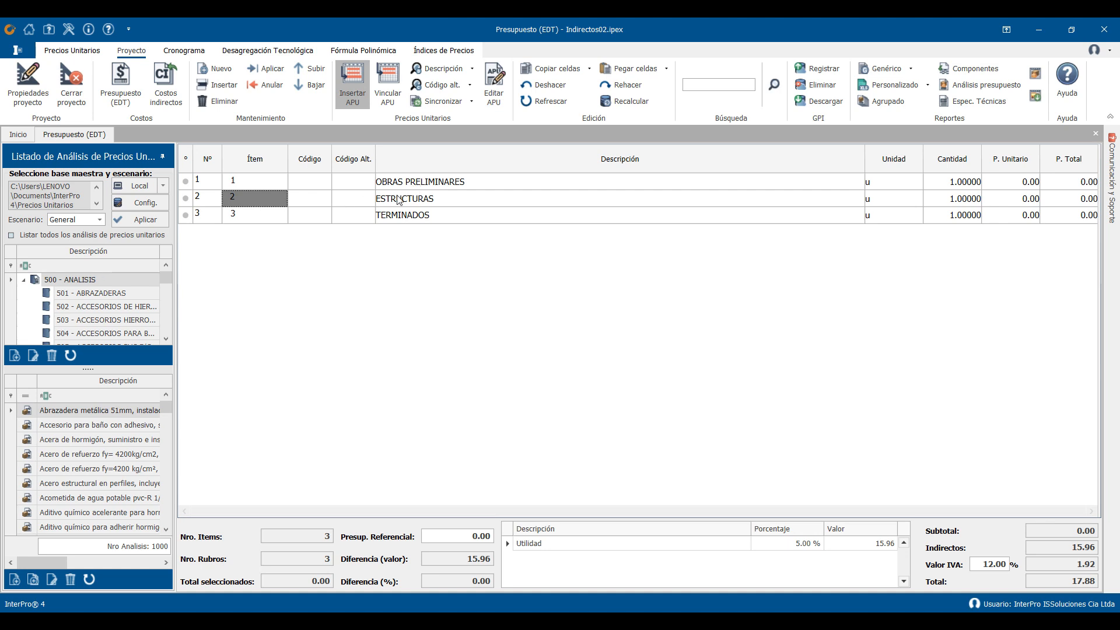
pyautogui.rightClick(272, 200)
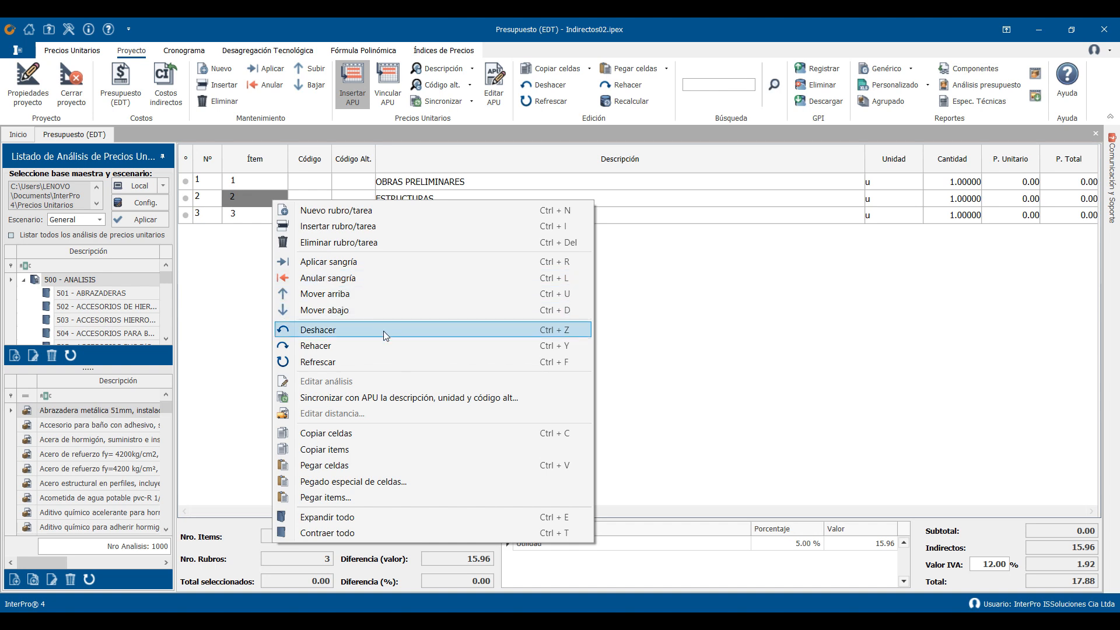
pyautogui.click(386, 481)
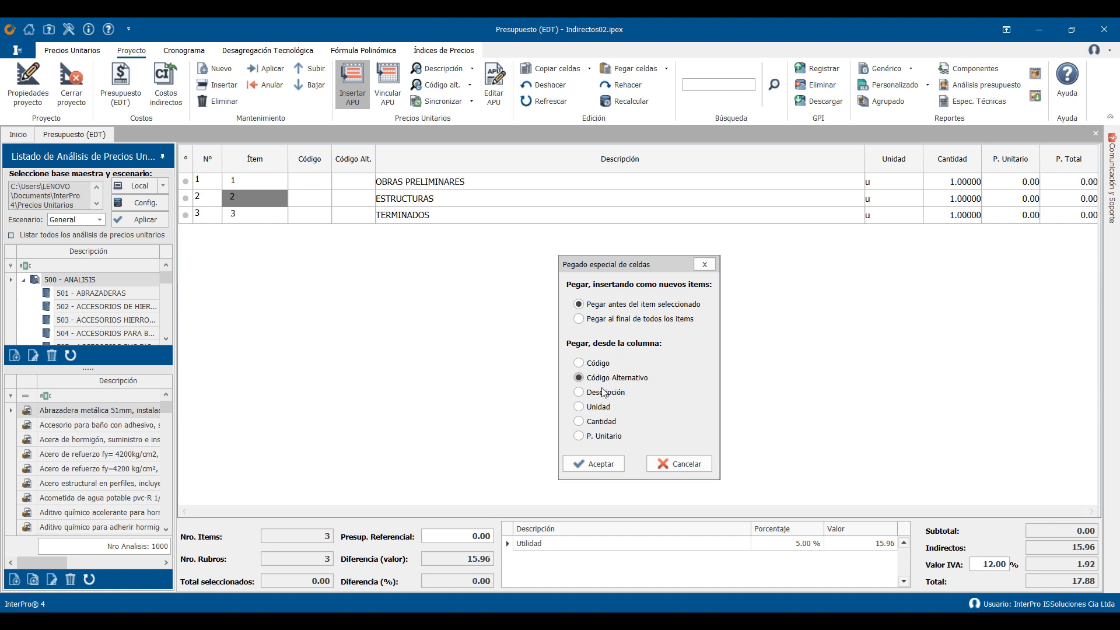
pyautogui.click(601, 462)
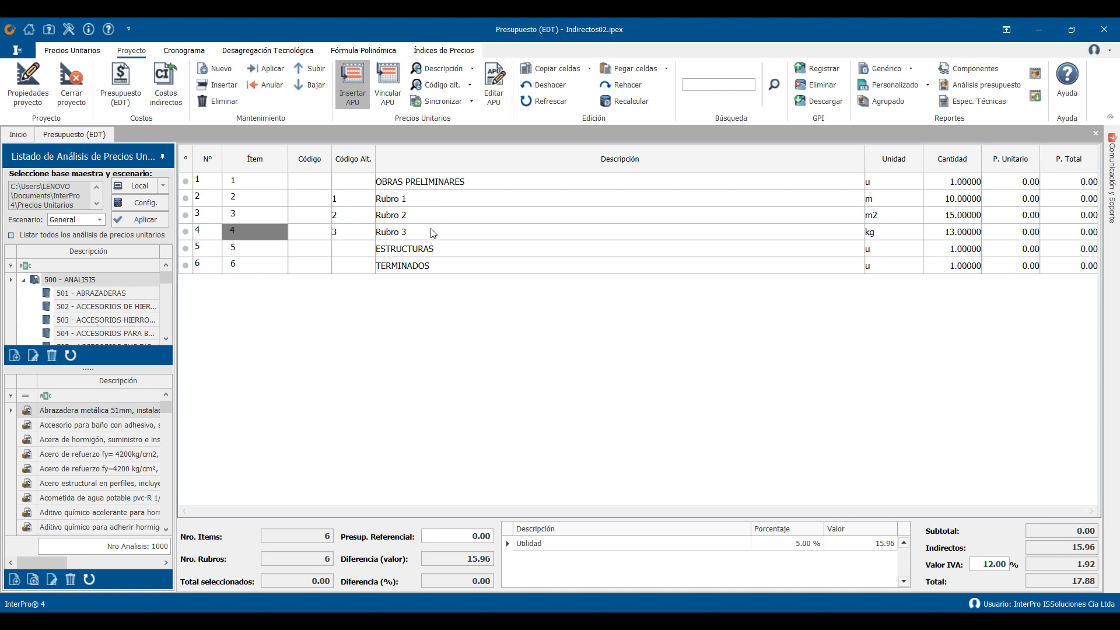
# - Indent Rubro 1 to Rubro 3 one level under OBRAS PRELIMINARES and copy the three rows as items
pyautogui.moveTo(262, 232); pyautogui.dragTo(271, 199)
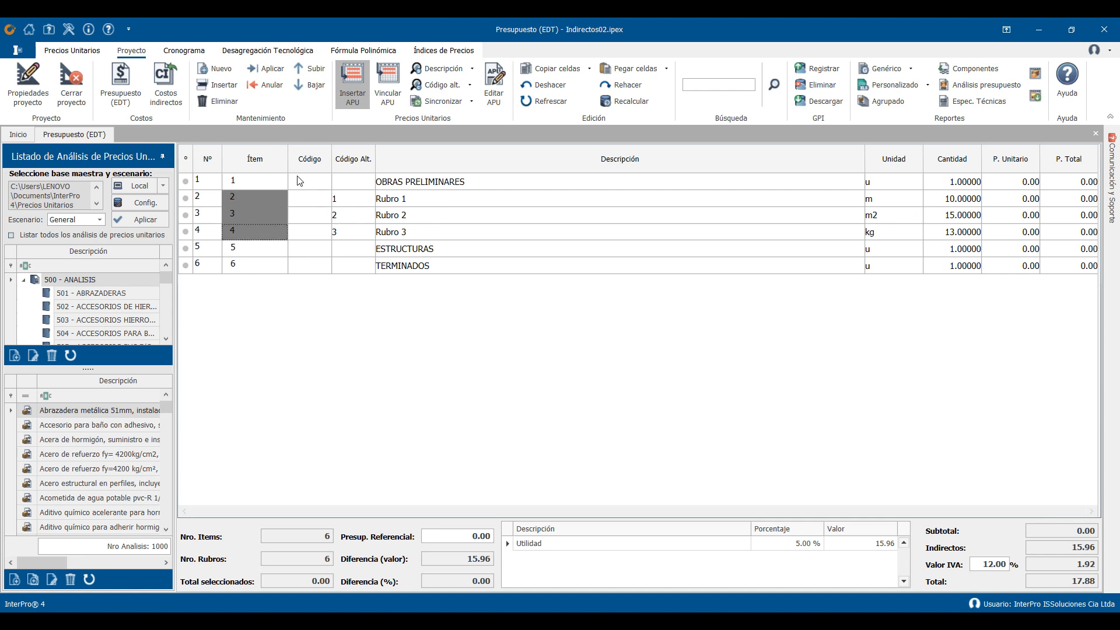
pyautogui.click(272, 68)
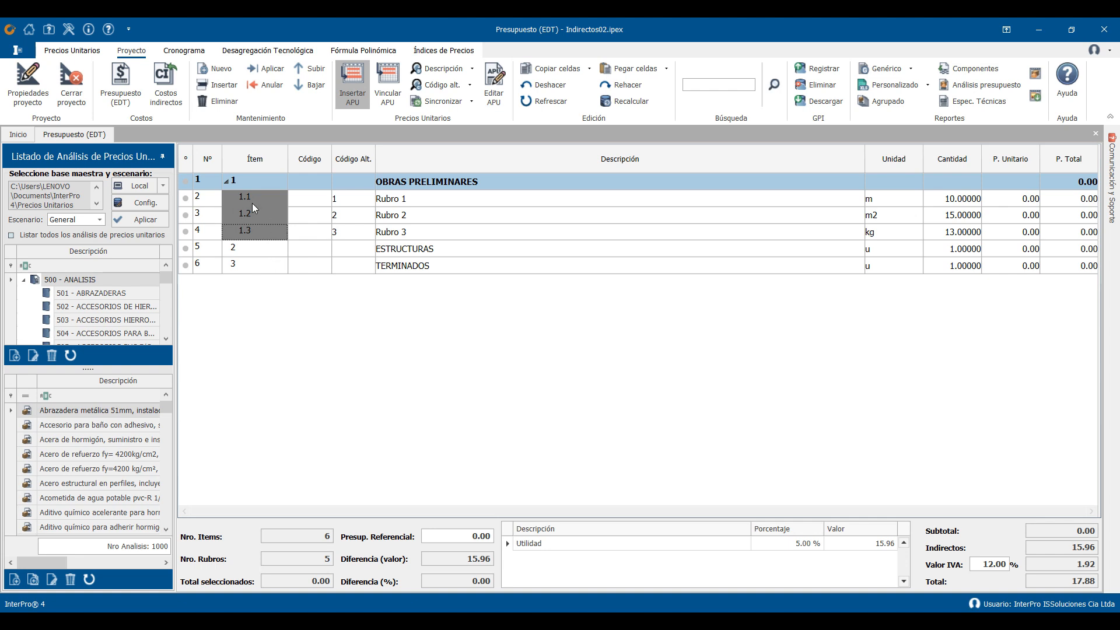
pyautogui.click(252, 203)
pyautogui.rightClick(256, 196)
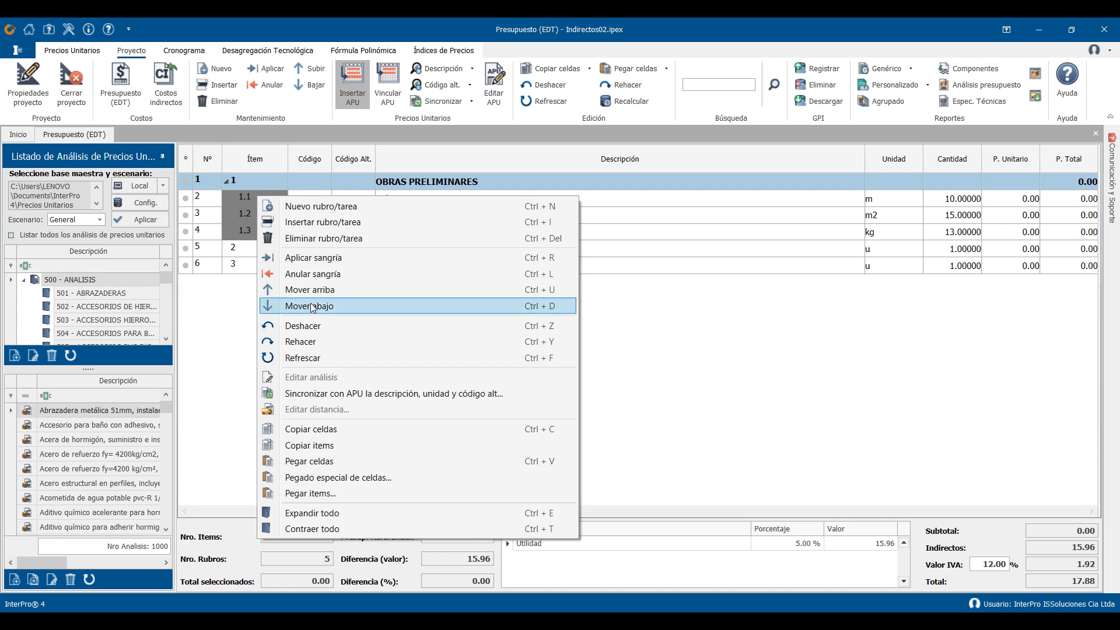
pyautogui.click(332, 445)
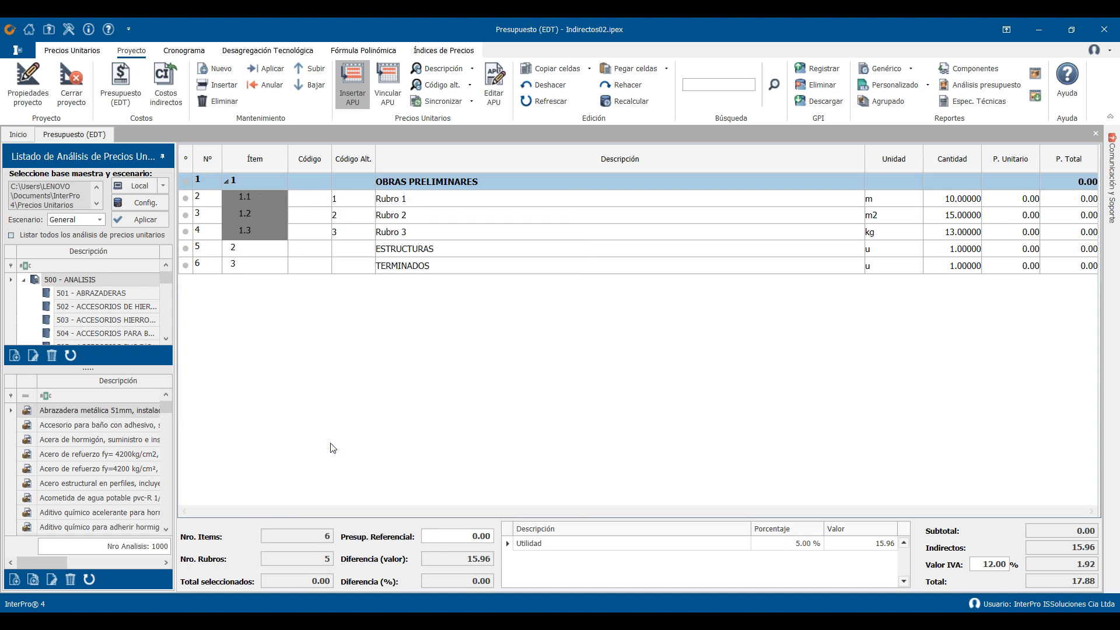
# - Paste the copied items at the end of all items and indent the pasted Rubro 1 group one level
pyautogui.click(260, 248)
pyautogui.rightClick(260, 247)
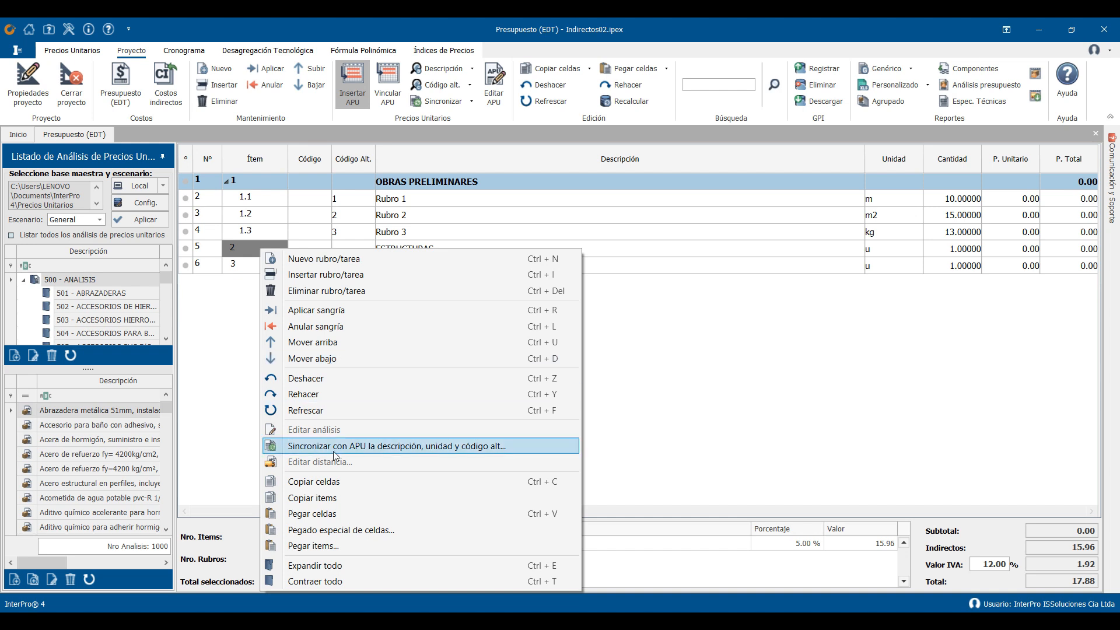
pyautogui.click(328, 546)
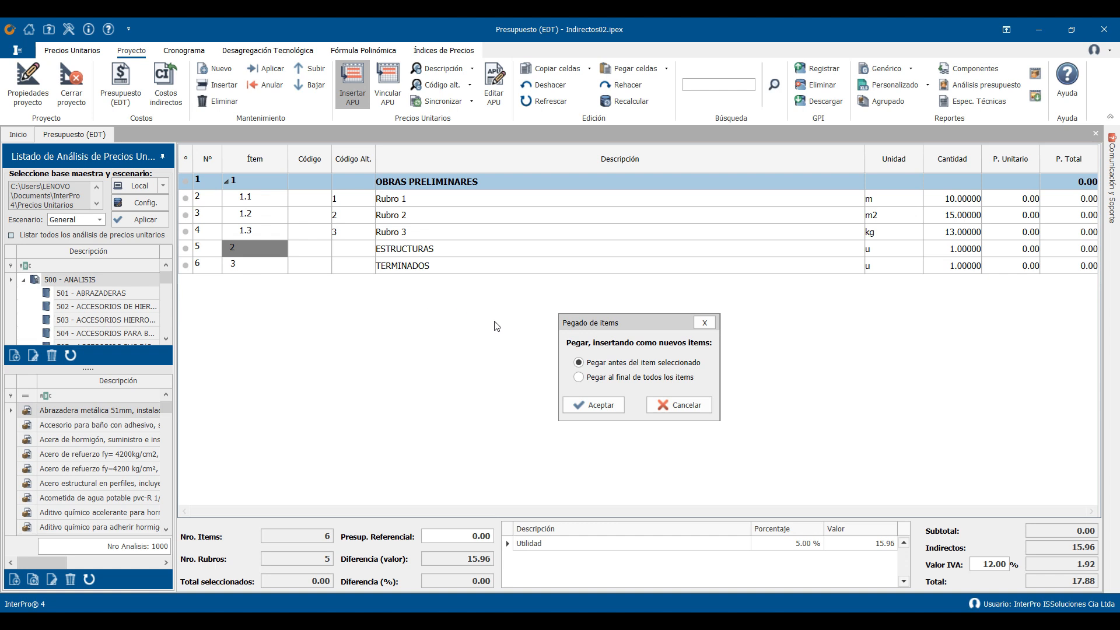
pyautogui.click(640, 380)
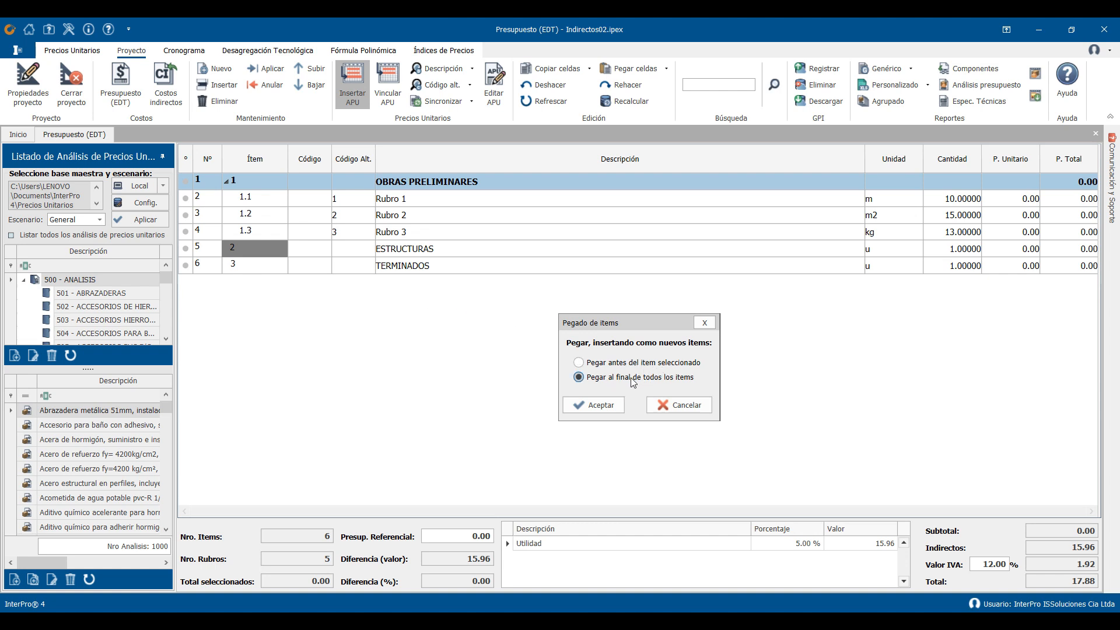
pyautogui.click(601, 402)
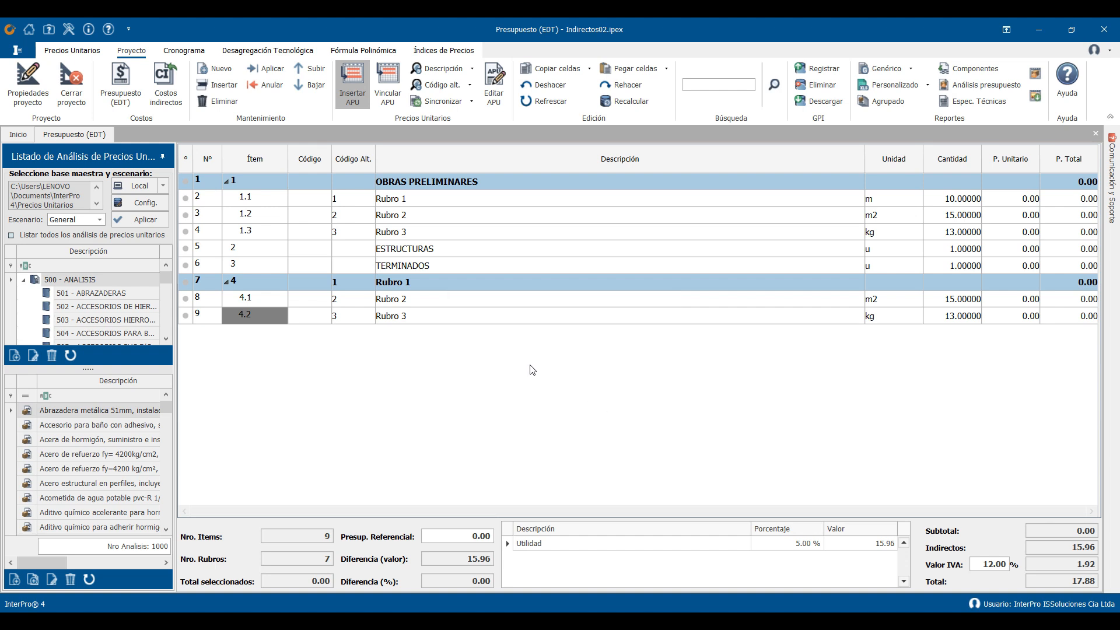
pyautogui.click(258, 283)
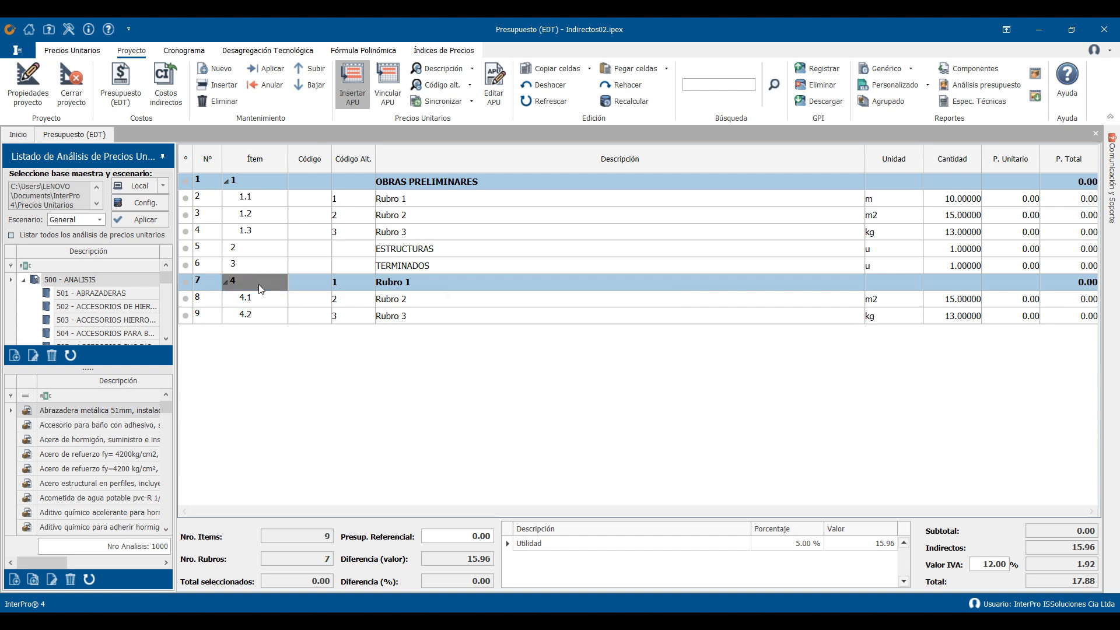
pyautogui.click(272, 73)
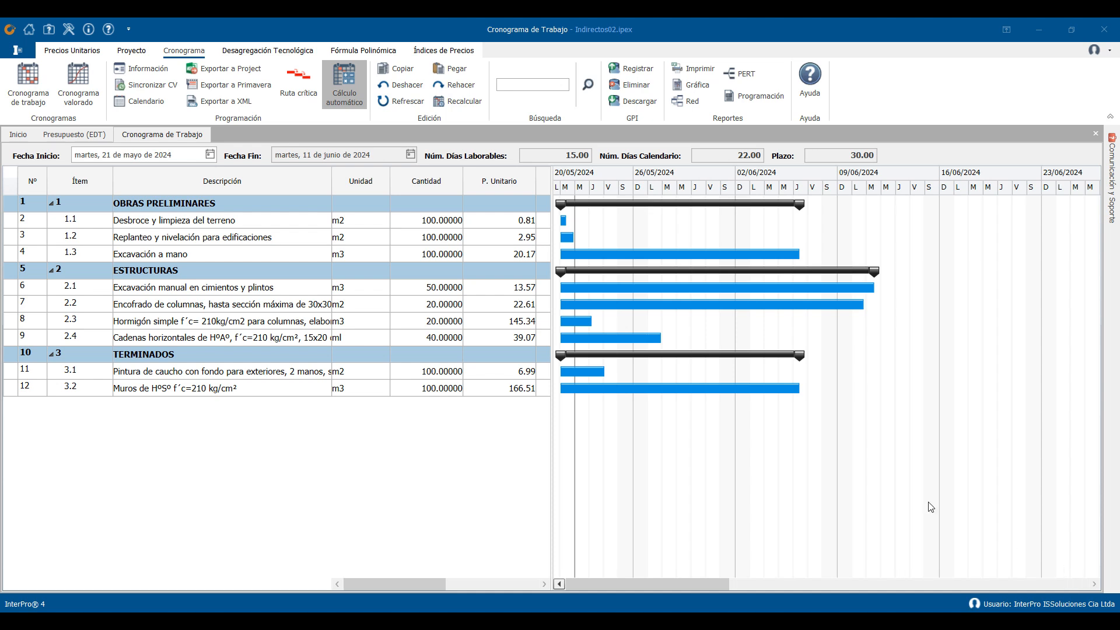
# - In the work schedule, set the number of crews to 2 for Excavación manual en cimientos y plintos and Encofrado de columnas
pyautogui.moveTo(551, 536); pyautogui.dragTo(722, 523)
pyautogui.moveTo(561, 584); pyautogui.dragTo(644, 574)
pyautogui.click(515, 225)
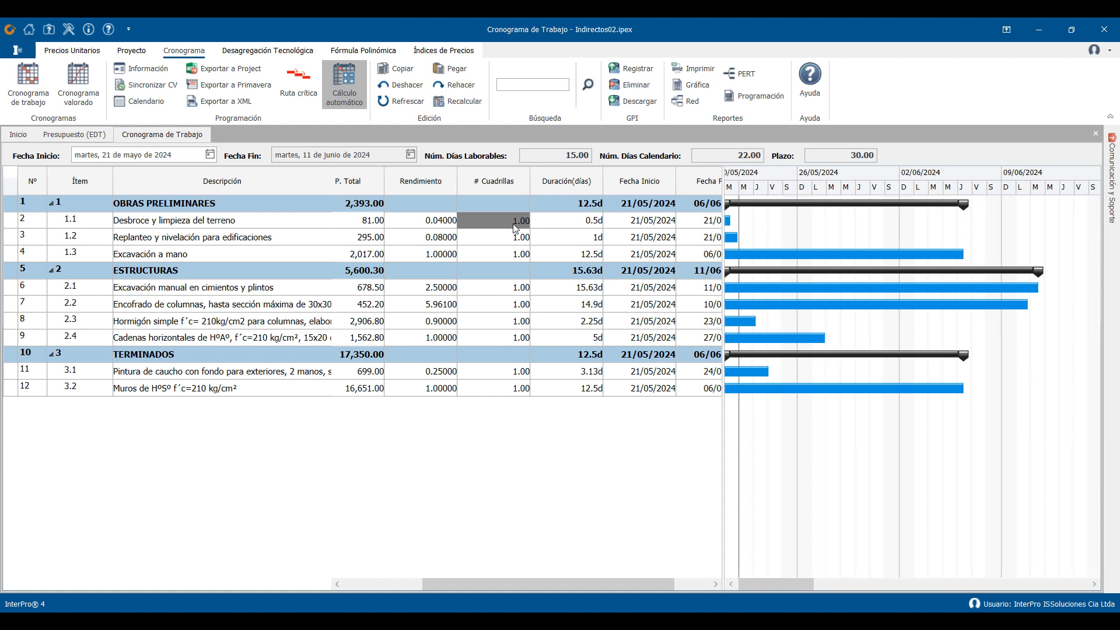
pyautogui.click(516, 288)
pyautogui.write('2')
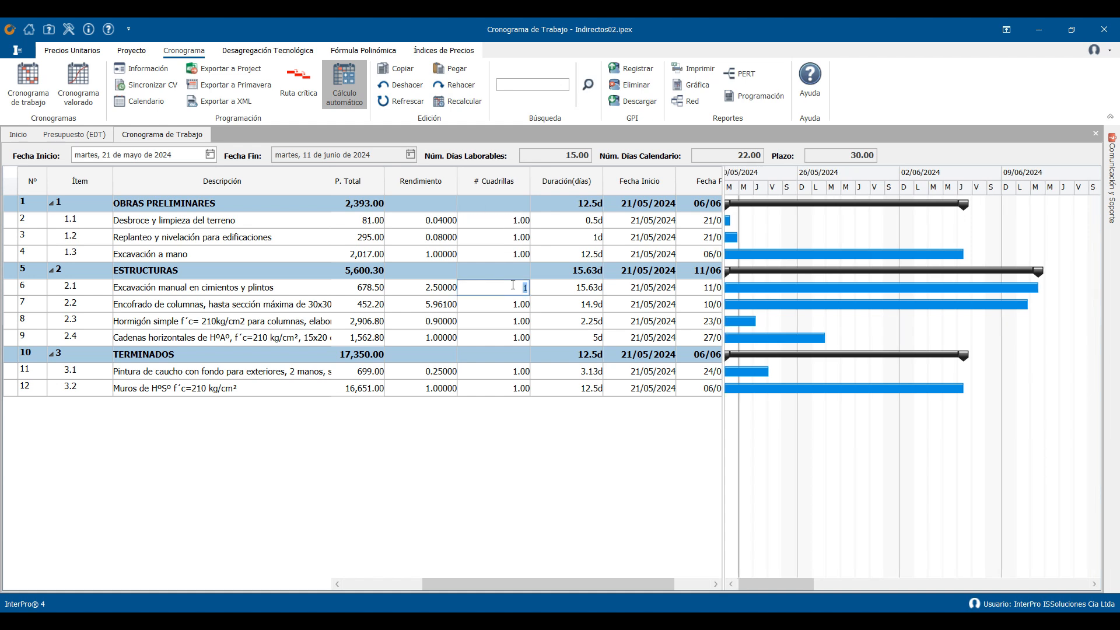
pyautogui.press('Return')
pyautogui.write('2')
pyautogui.press('Return')
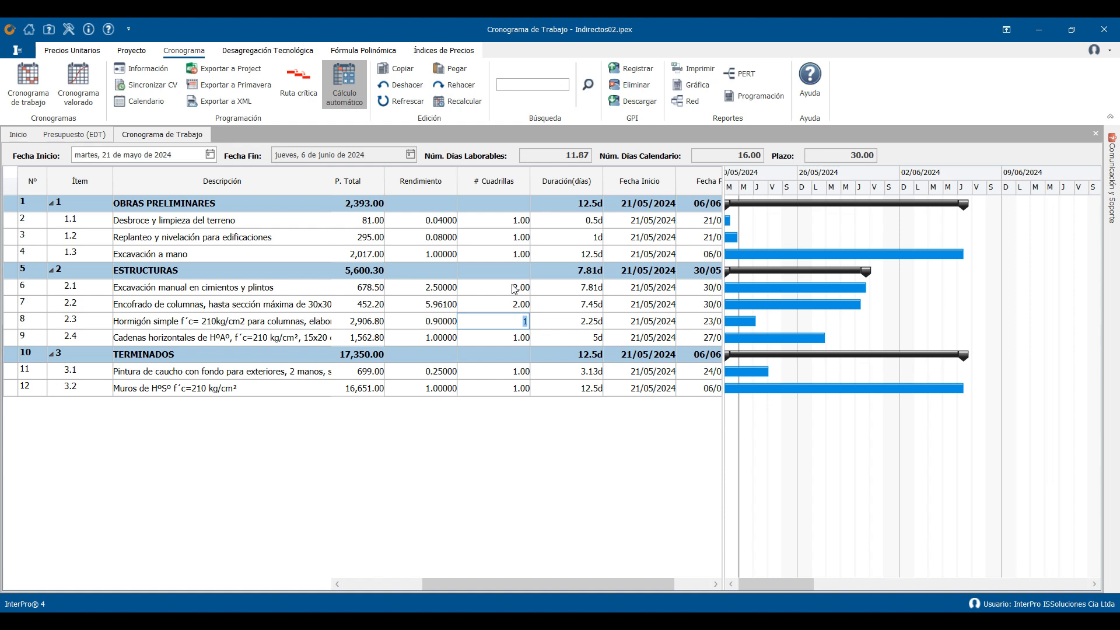
# - Copy the crew counts of tasks 2.1 and 2.2 and paste them onto tasks 3.1 and 3.2 under TERMINADOS
pyautogui.click(513, 287)
pyautogui.click(514, 292)
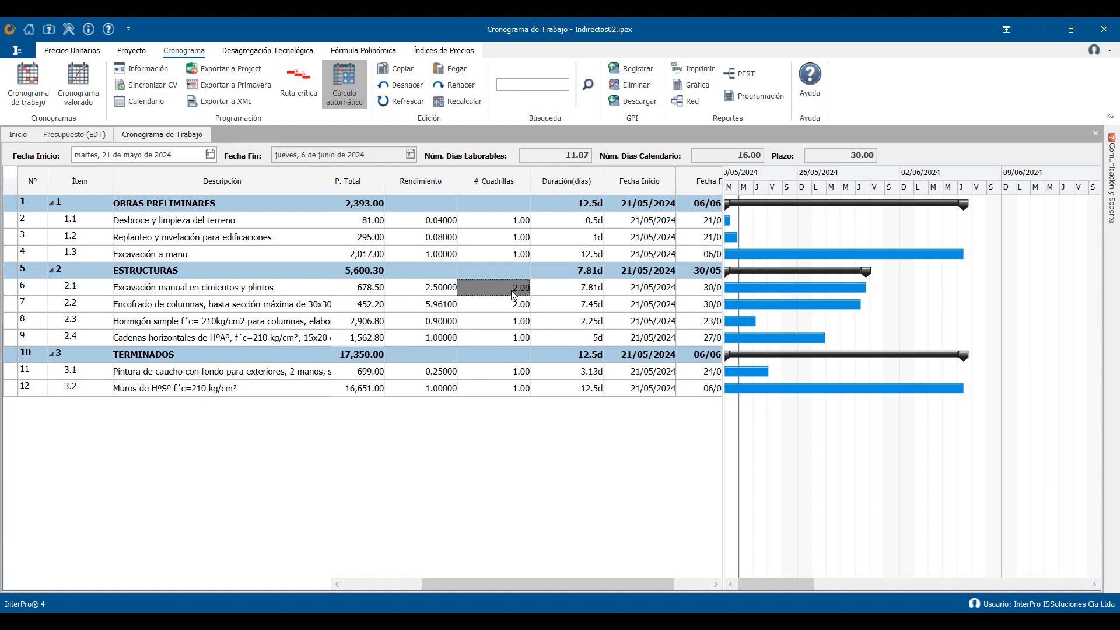
pyautogui.keyDown('shift'); pyautogui.click(515, 305); pyautogui.keyUp('shift')
pyautogui.hotkey('ctrl', 'c')
pyautogui.rightClick(514, 305)
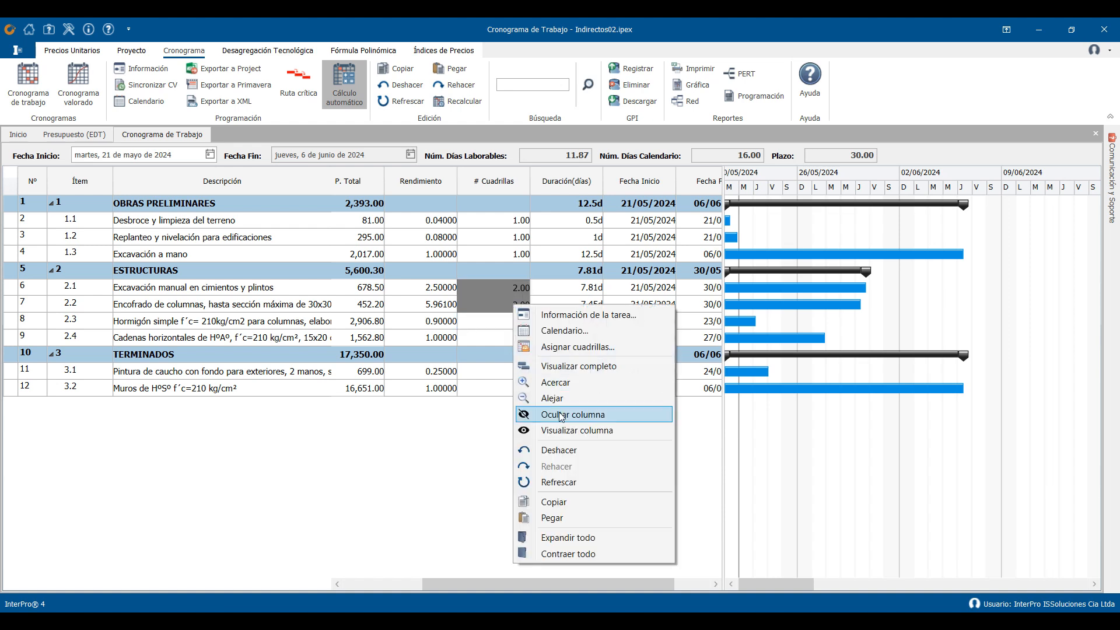
pyautogui.click(554, 502)
pyautogui.click(515, 375)
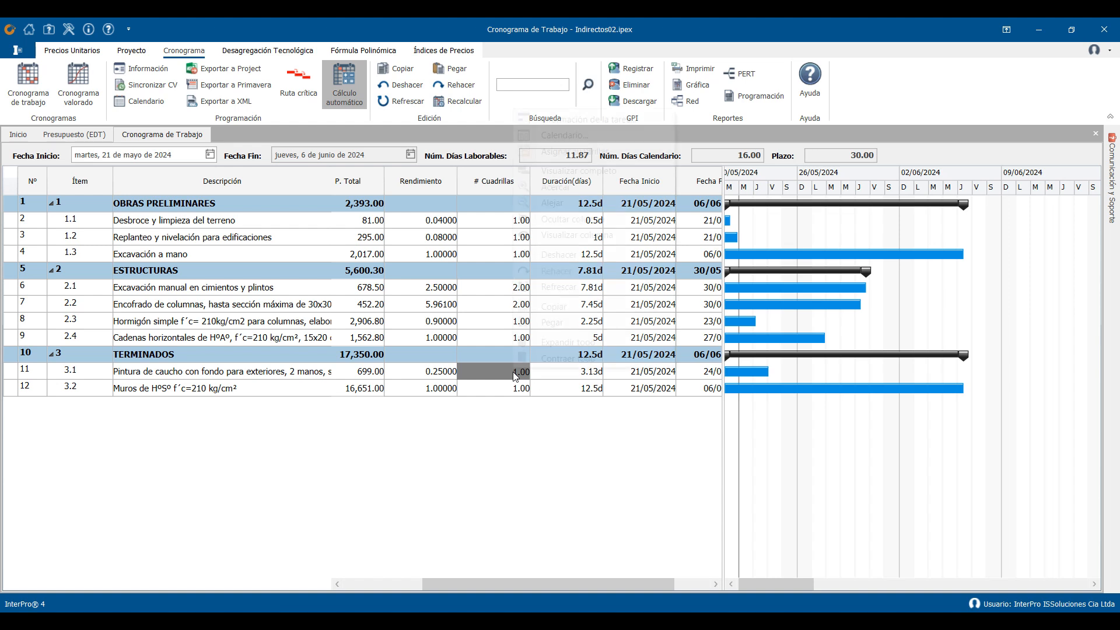
pyautogui.rightClick(515, 375)
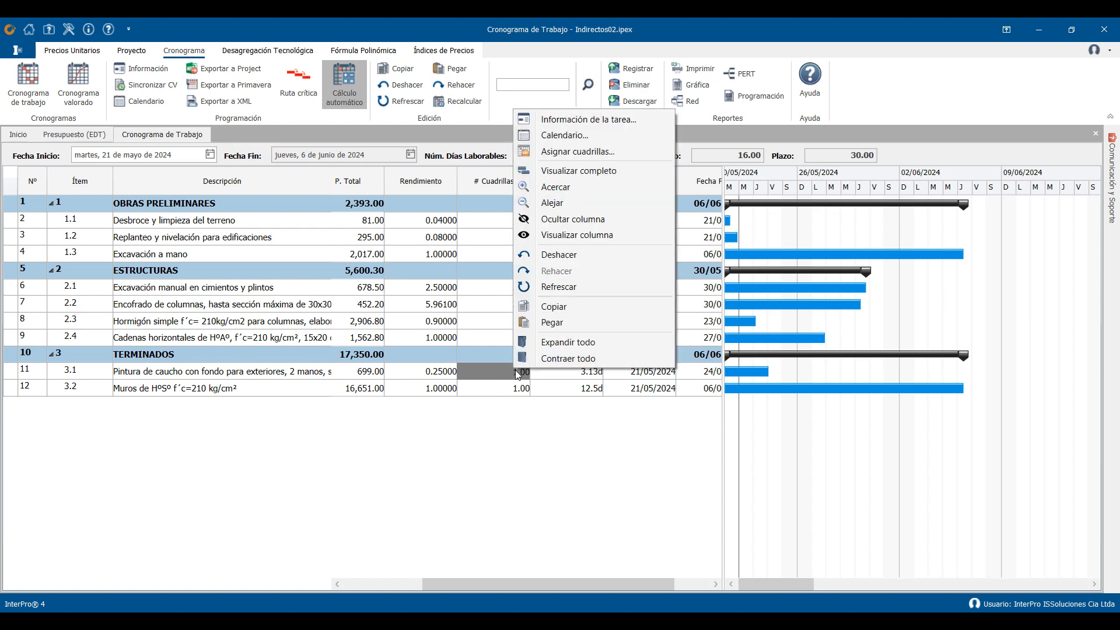
pyautogui.click(562, 327)
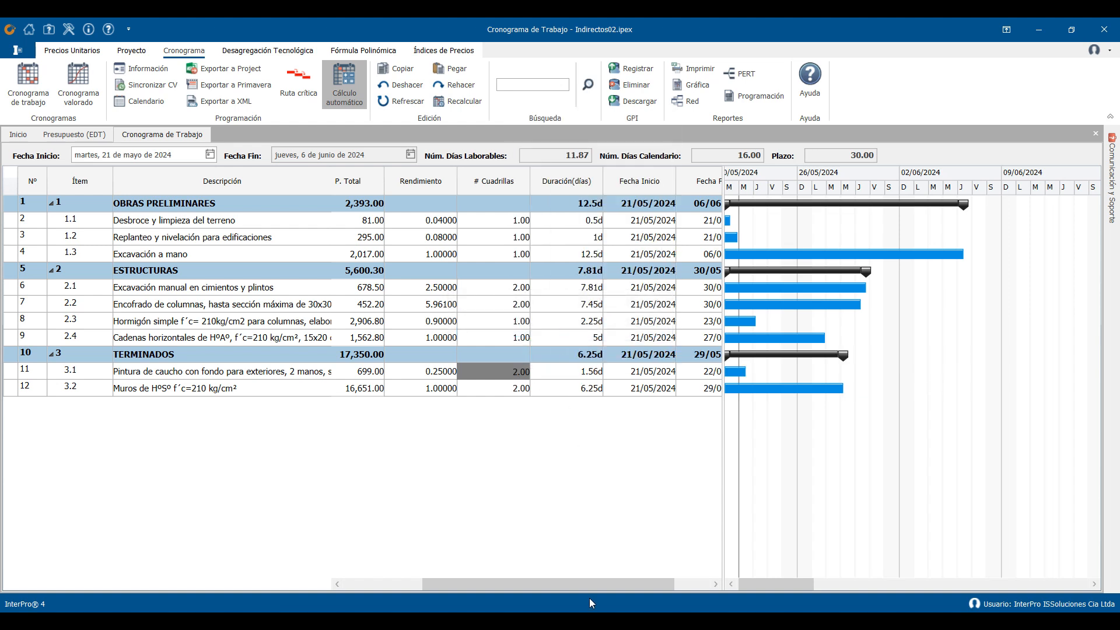
# - Apply the restriction No comenzar antes de with date 27/05/2024 to the Excavación a mano task
pyautogui.moveTo(576, 586); pyautogui.dragTo(620, 583)
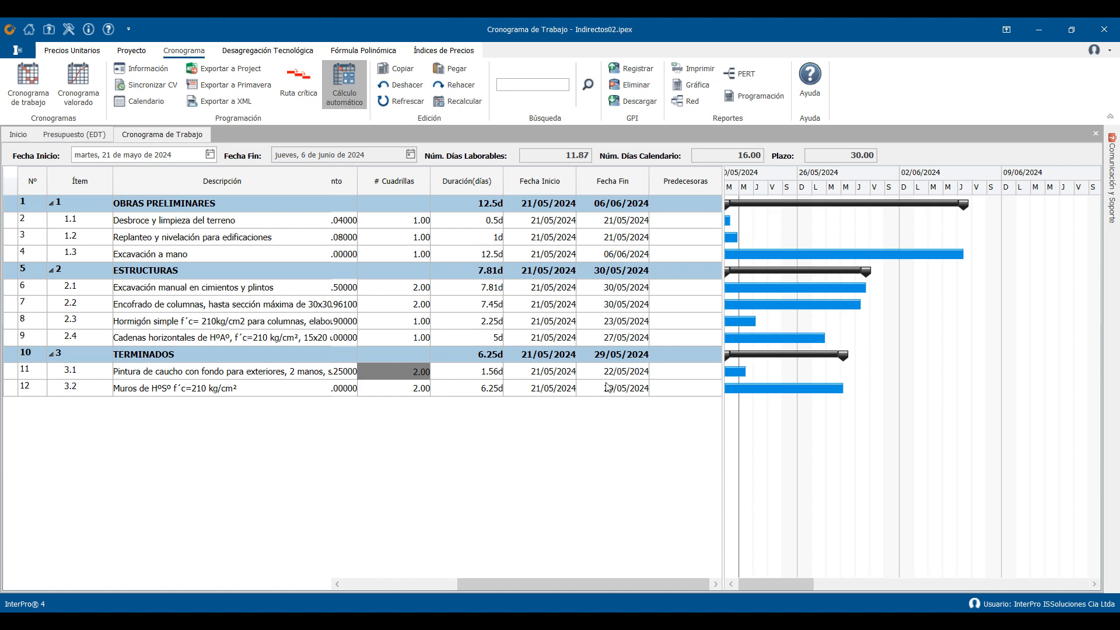
pyautogui.click(204, 261)
pyautogui.rightClick(202, 257)
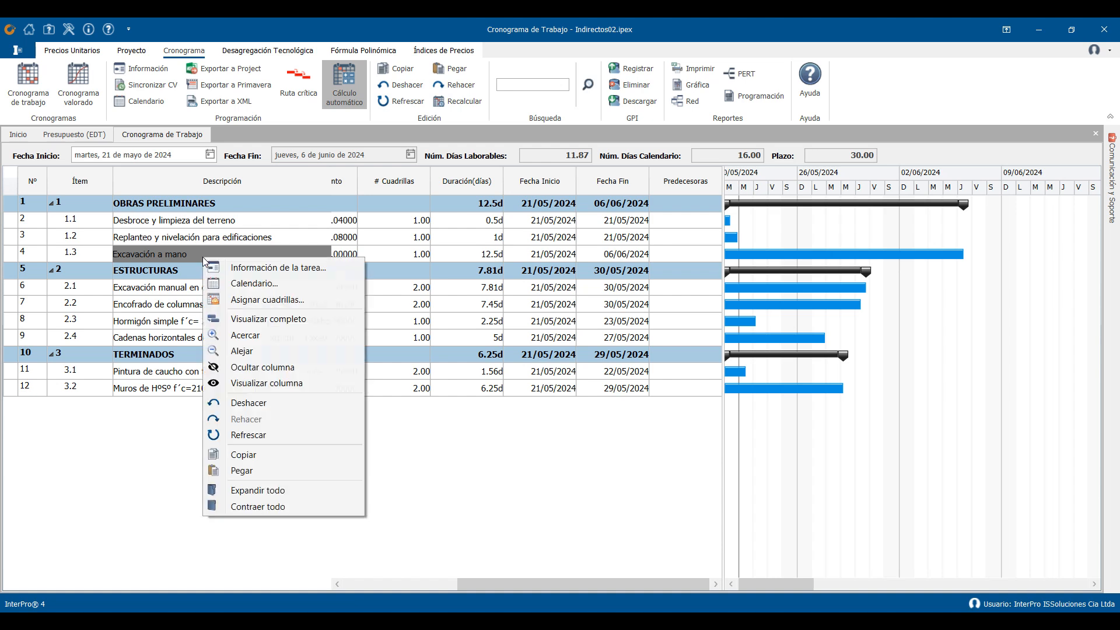
pyautogui.click(271, 268)
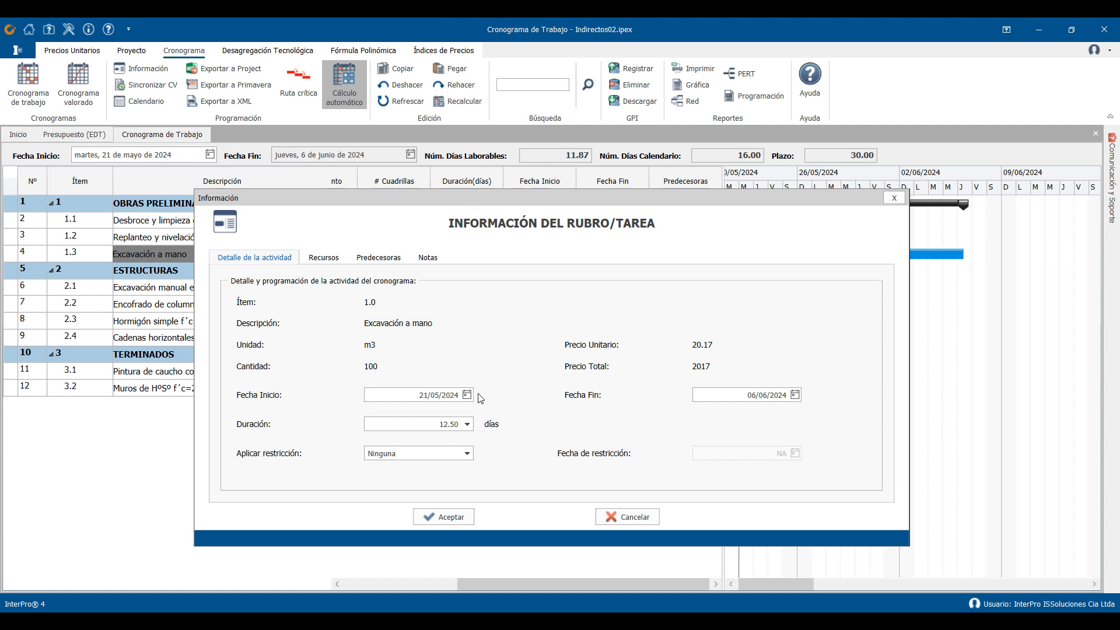
pyautogui.click(467, 454)
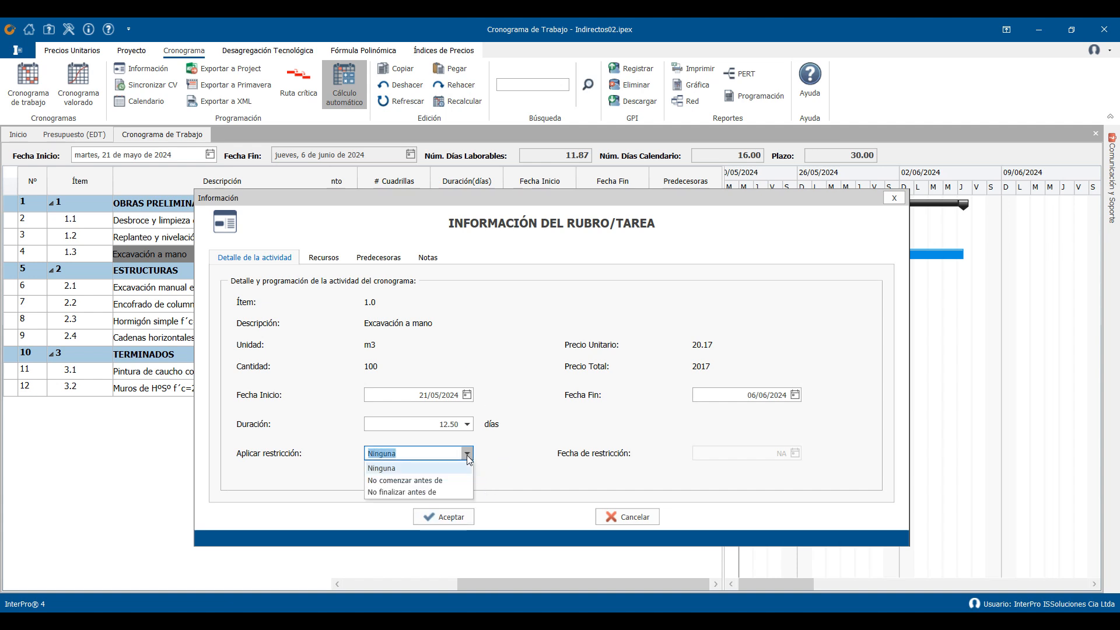
pyautogui.click(457, 477)
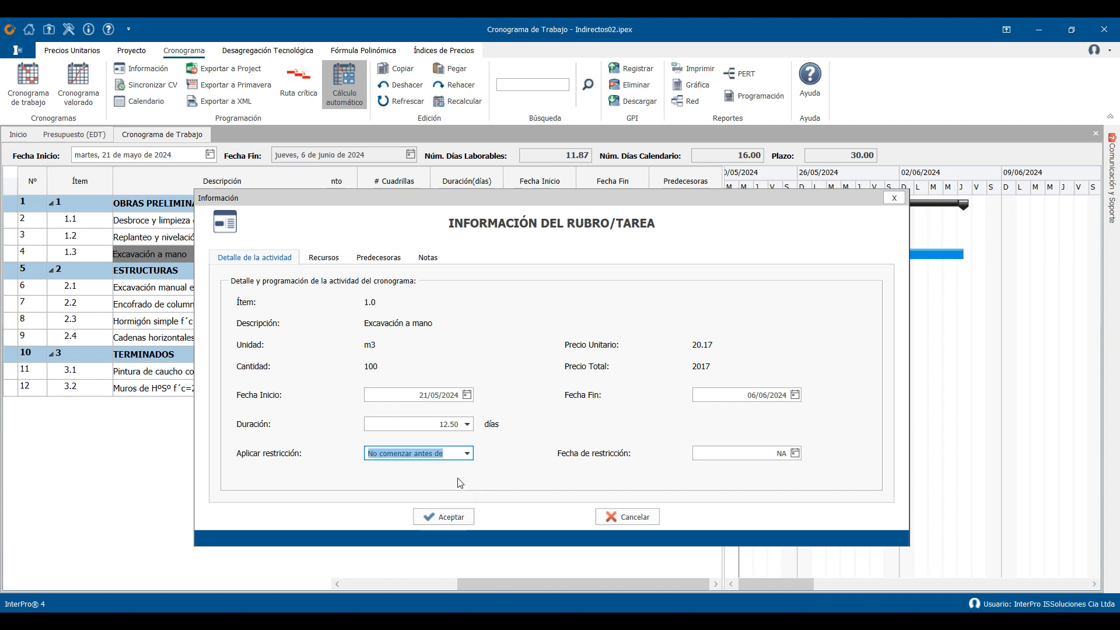
pyautogui.click(795, 454)
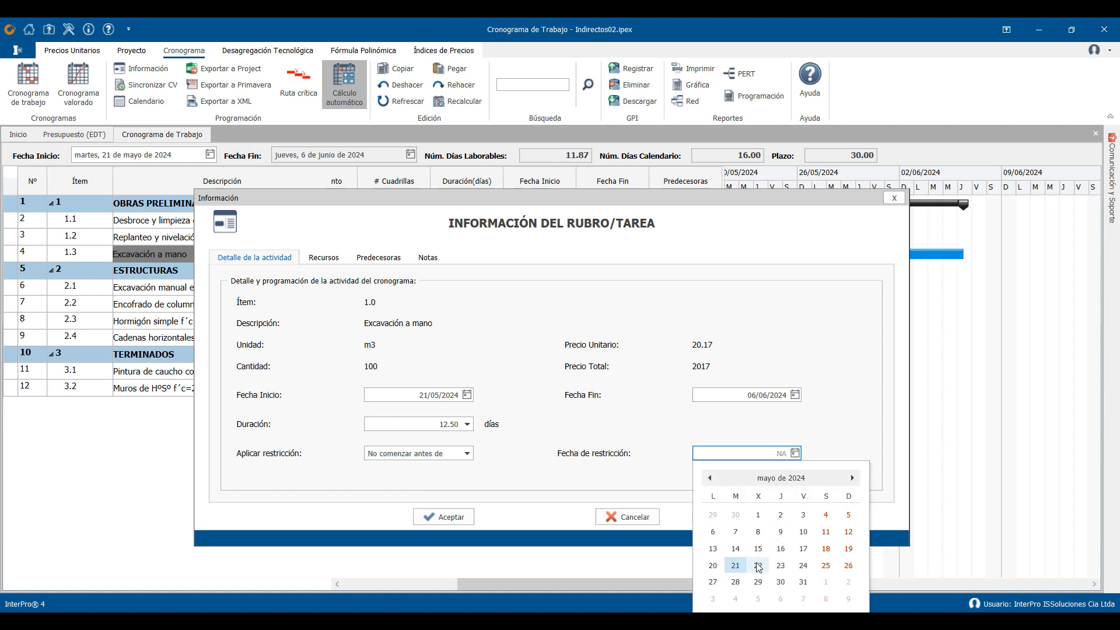
pyautogui.click(715, 583)
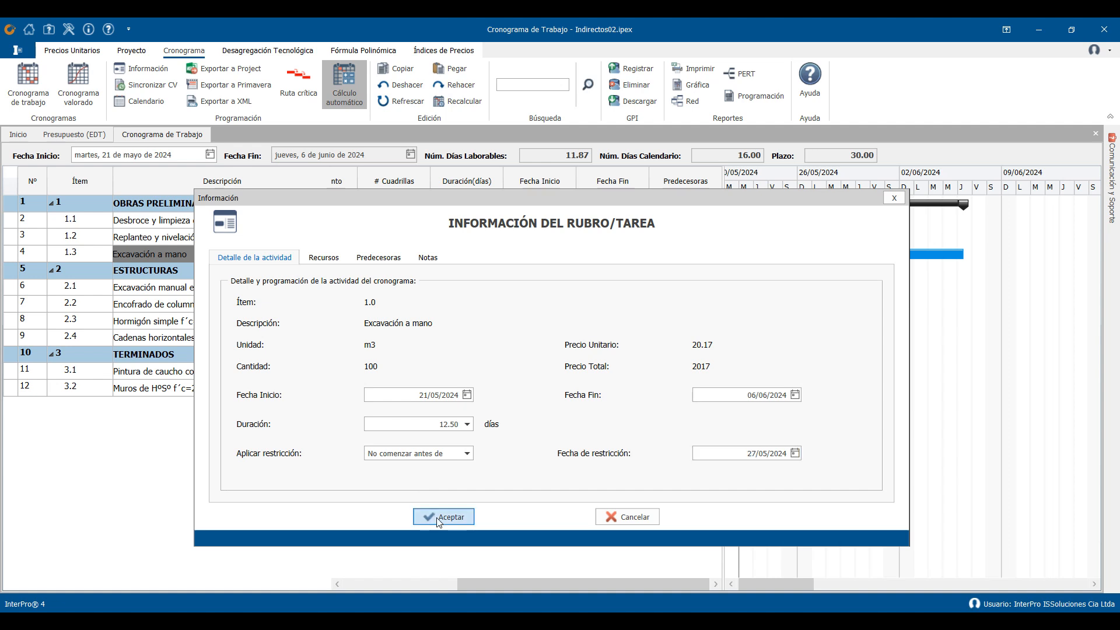
pyautogui.click(439, 521)
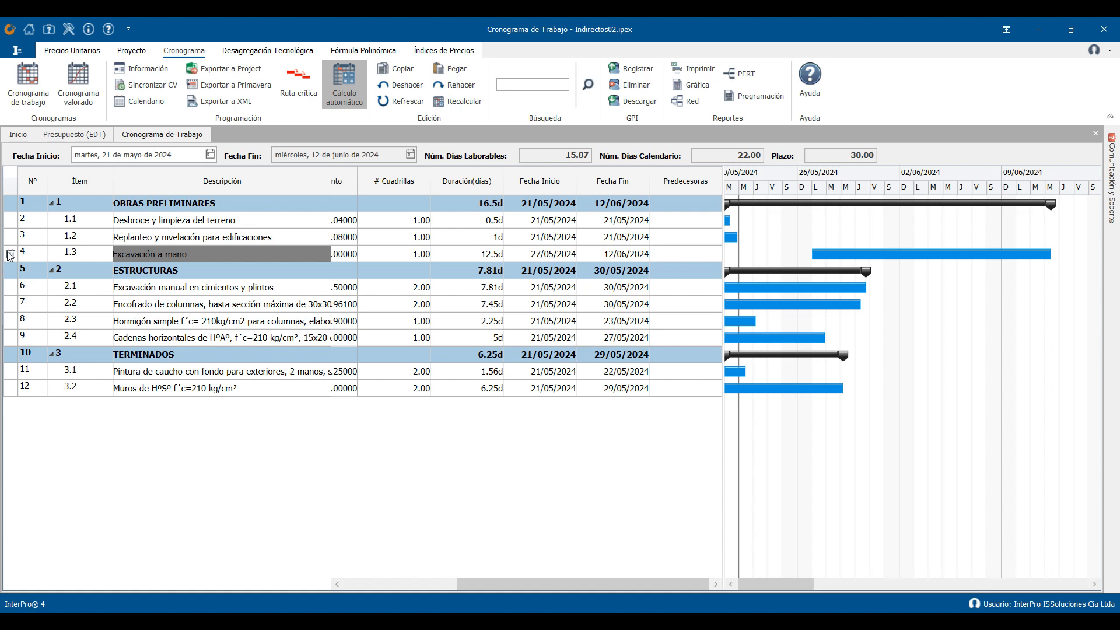
# - Set Saturday (Sábado) to 4 working hours in the project's work calendar
pyautogui.moveTo(10, 257)
pyautogui.click(160, 102)
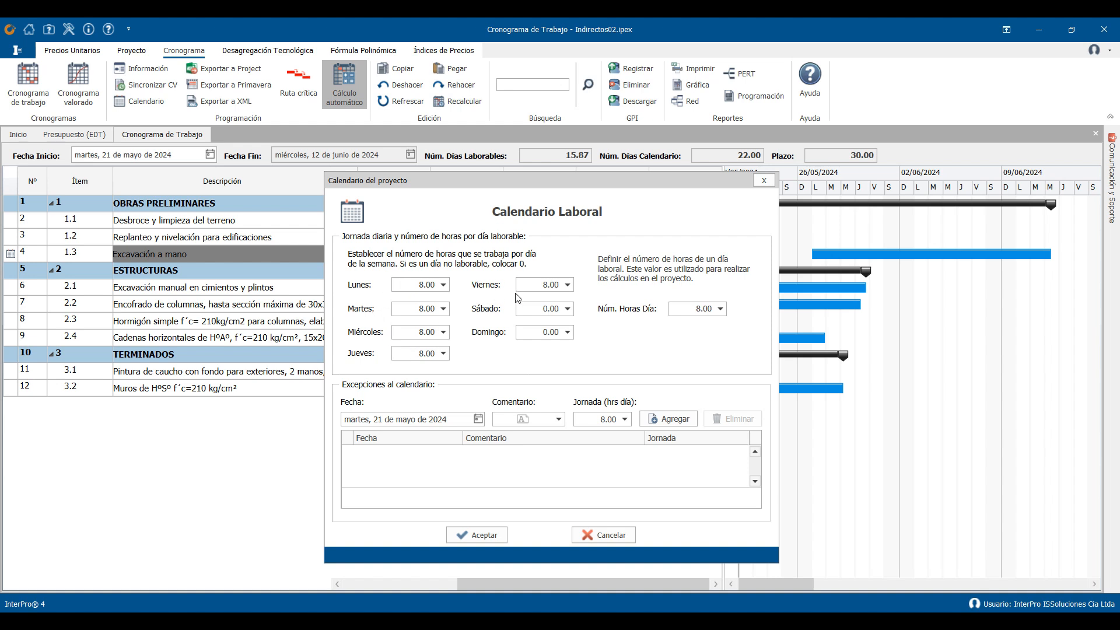
pyautogui.click(540, 309)
pyautogui.write('4')
pyautogui.click(486, 535)
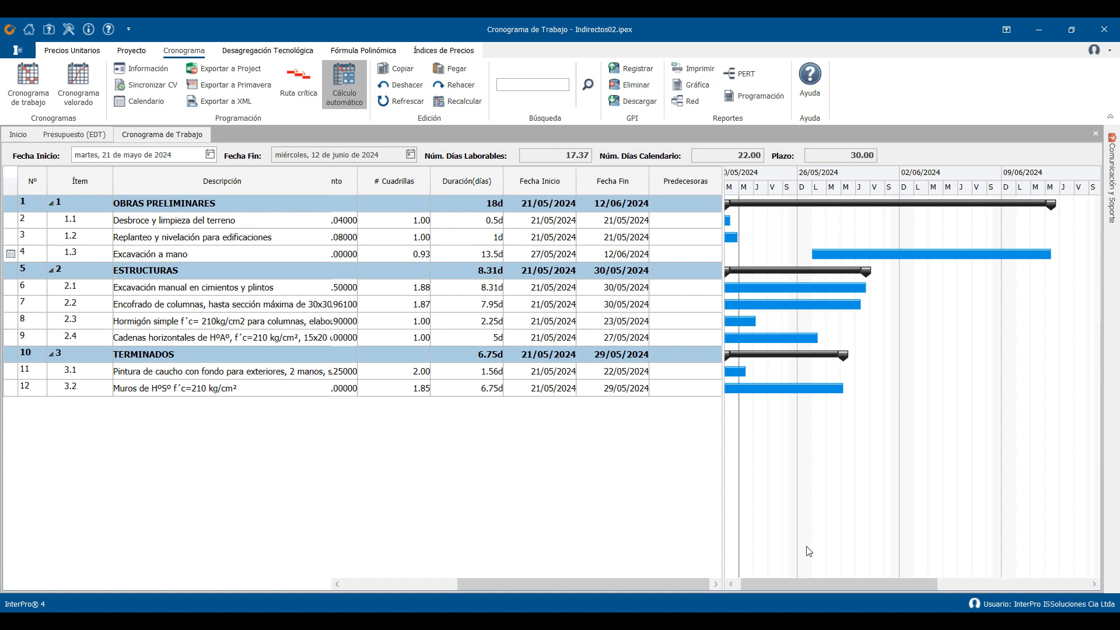
# - Set task 2 as the predecessor of Replanteo y nivelación para edificaciones
pyautogui.moveTo(800, 582); pyautogui.dragTo(784, 581)
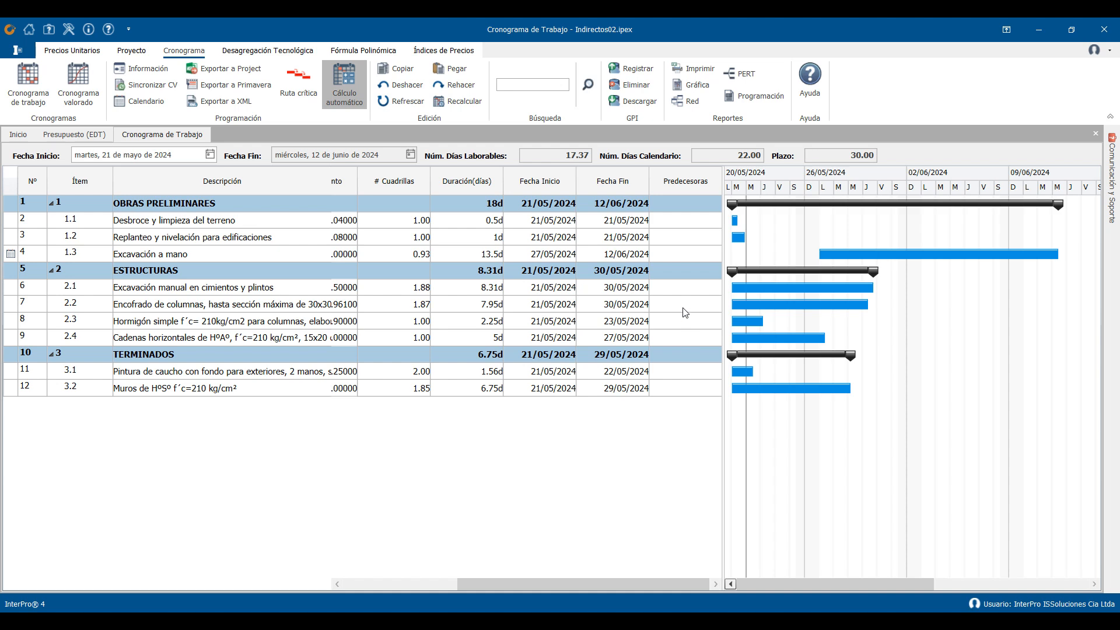
pyautogui.click(660, 236)
pyautogui.click(658, 233)
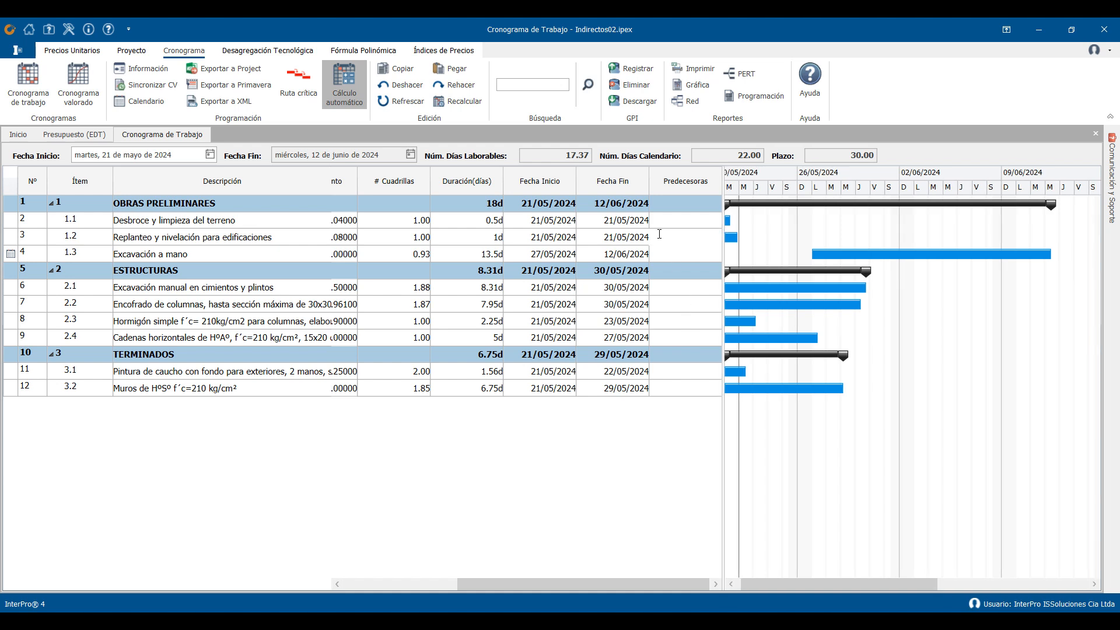
pyautogui.write('2')
# - Set the predecessor of the Encofrado de columnas task to 6CC
pyautogui.click(662, 303)
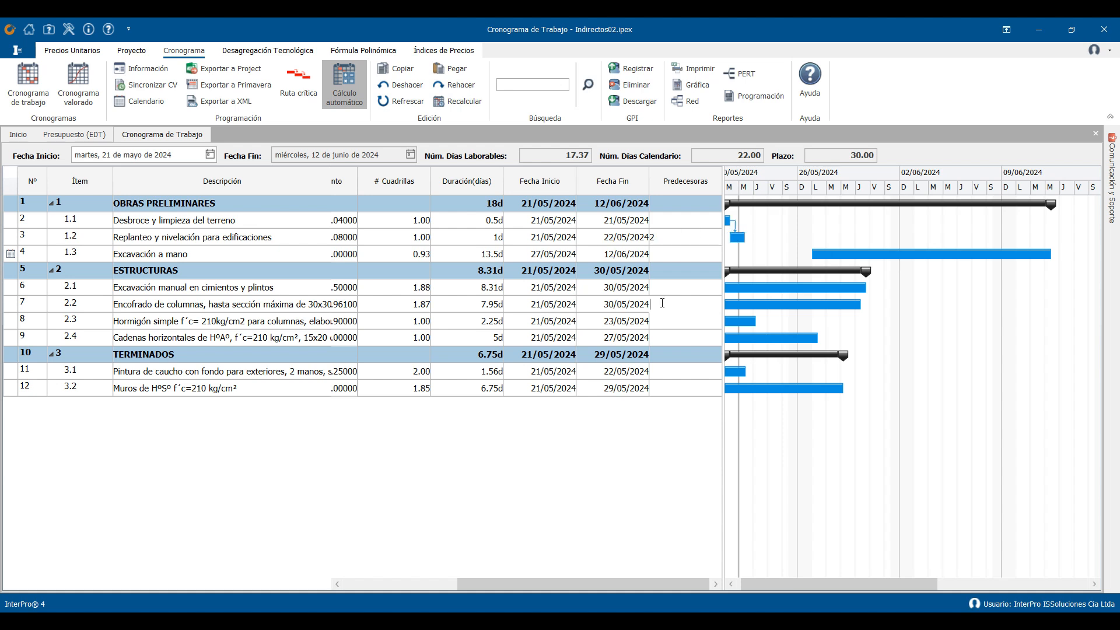
pyautogui.write('5')
pyautogui.press('BackSpace')
pyautogui.write('6CC')
pyautogui.click(628, 357)
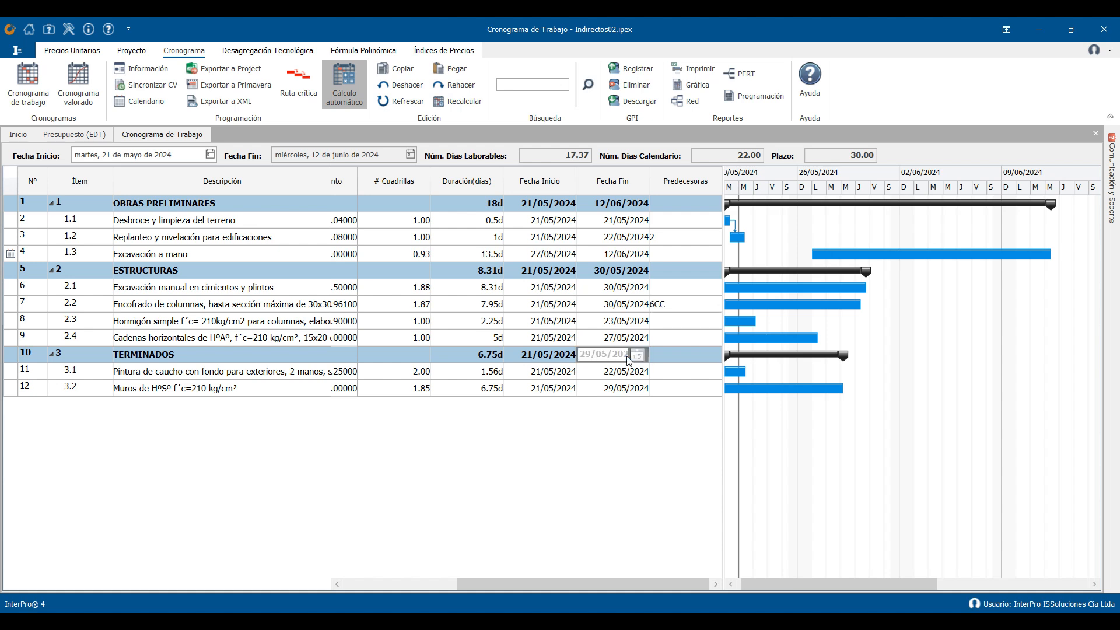
pyautogui.moveTo(772, 582); pyautogui.dragTo(747, 593)
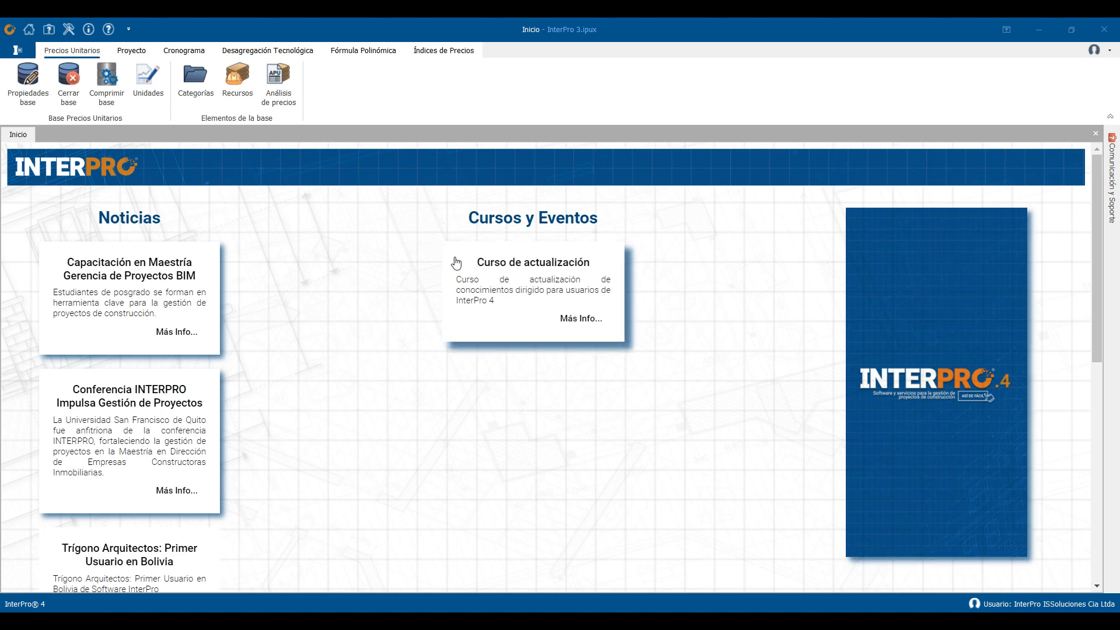
# - Check for available program updates
pyautogui.click(21, 51)
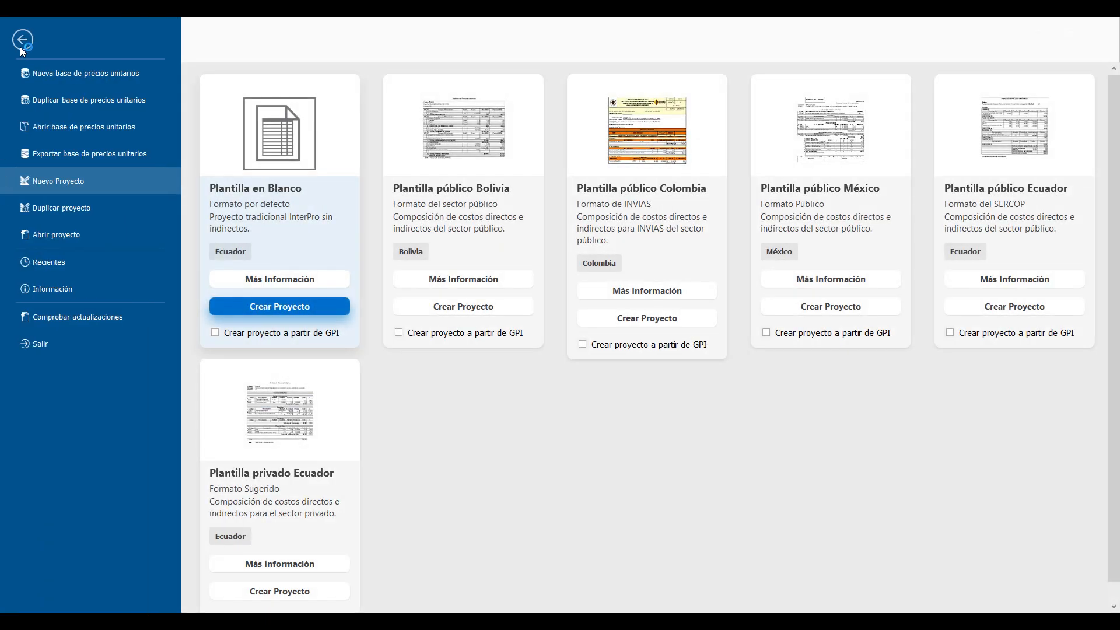
pyautogui.click(67, 318)
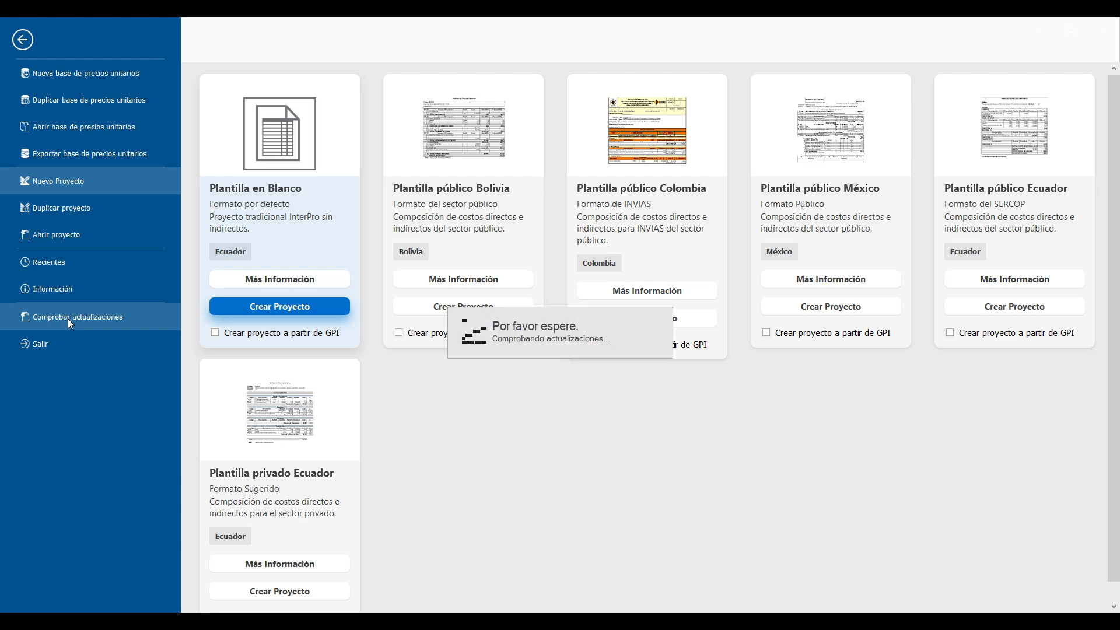